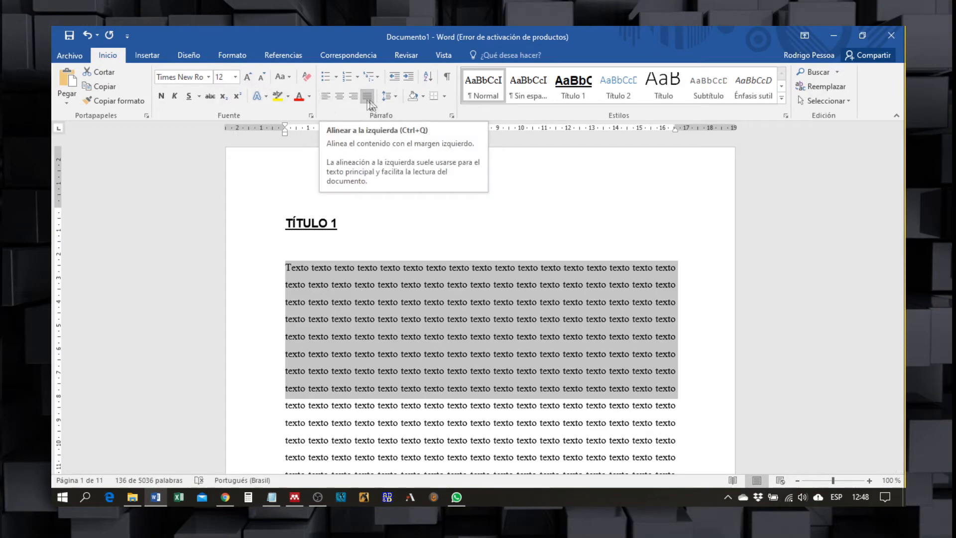
click(396, 100)
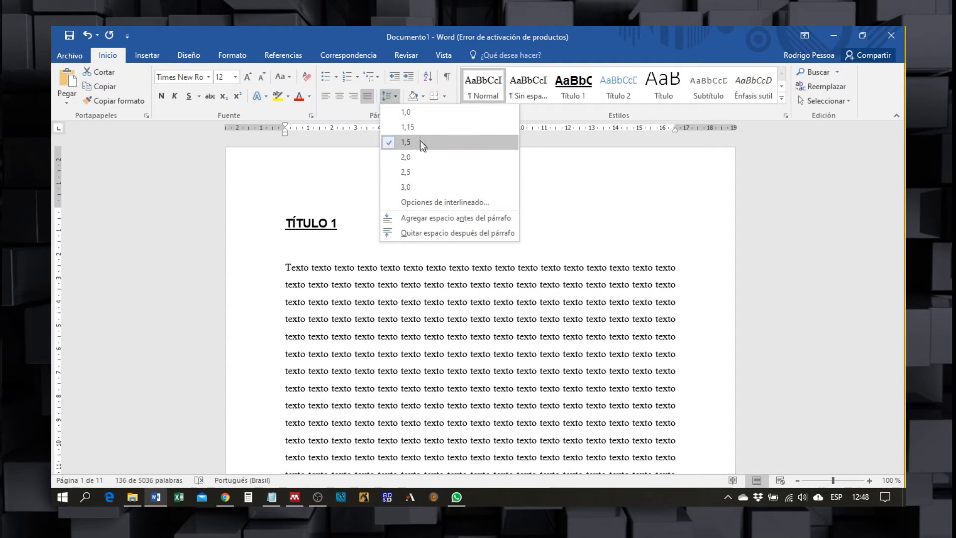
click(393, 99)
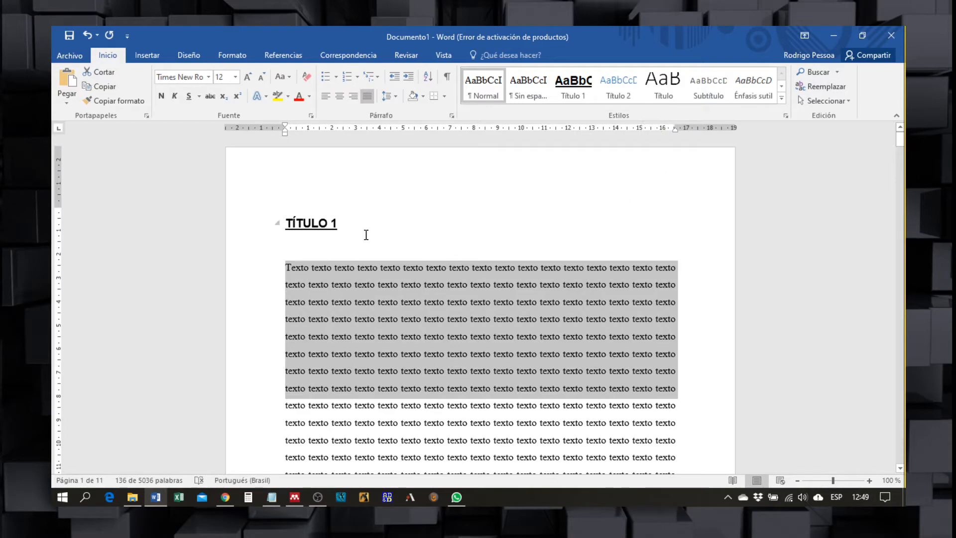
click(302, 272)
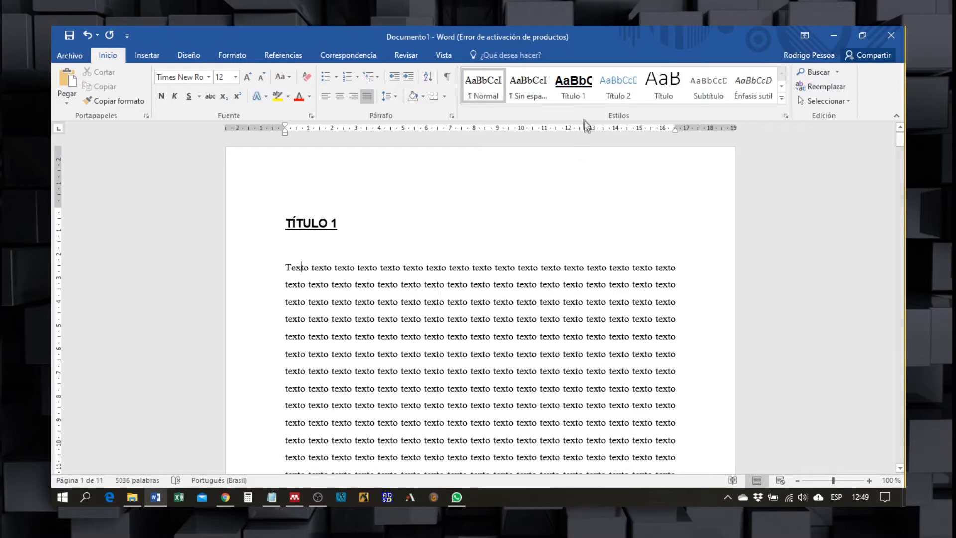
Step: Modify the Título 1 style, changing its font to Times New Roman
click(572, 97)
right_click(573, 97)
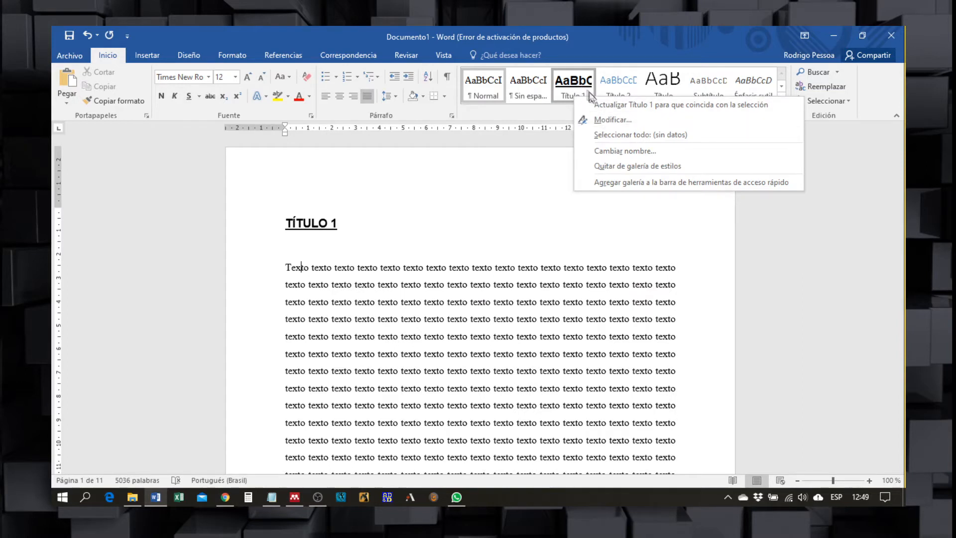
click(601, 120)
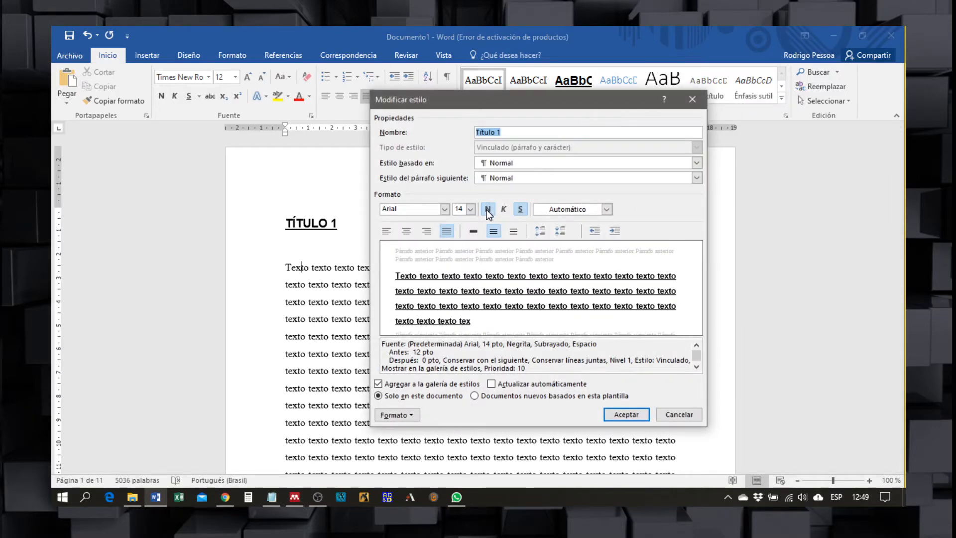
click(471, 209)
click(471, 210)
click(573, 209)
click(574, 210)
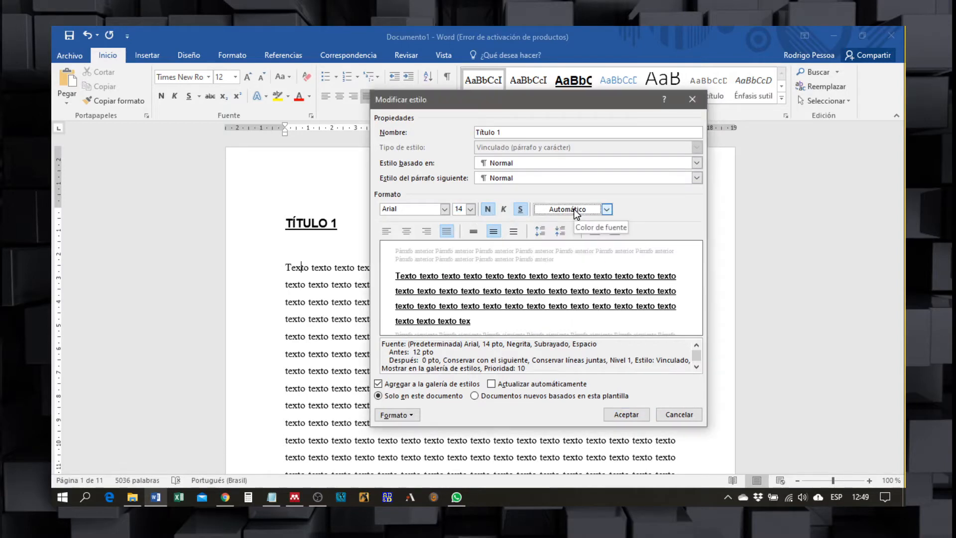
click(444, 209)
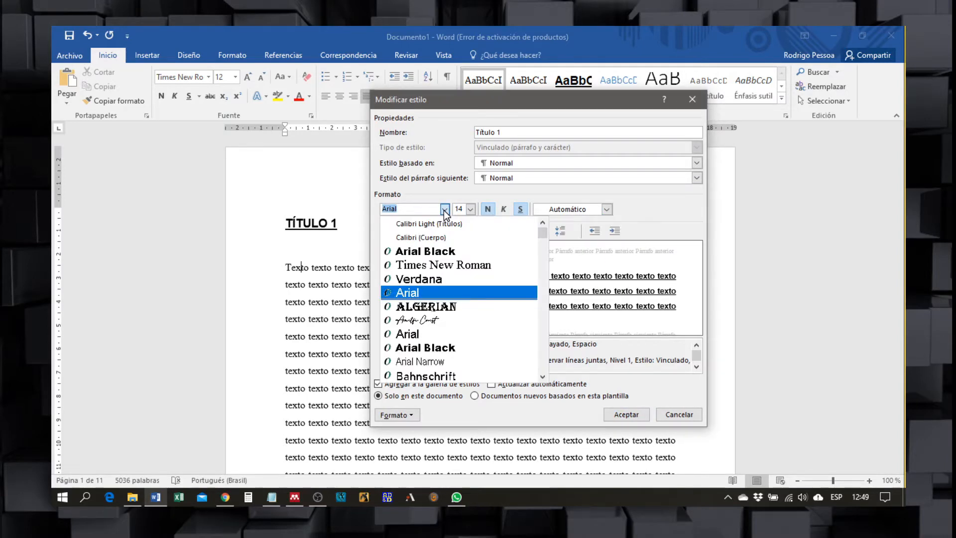
click(444, 209)
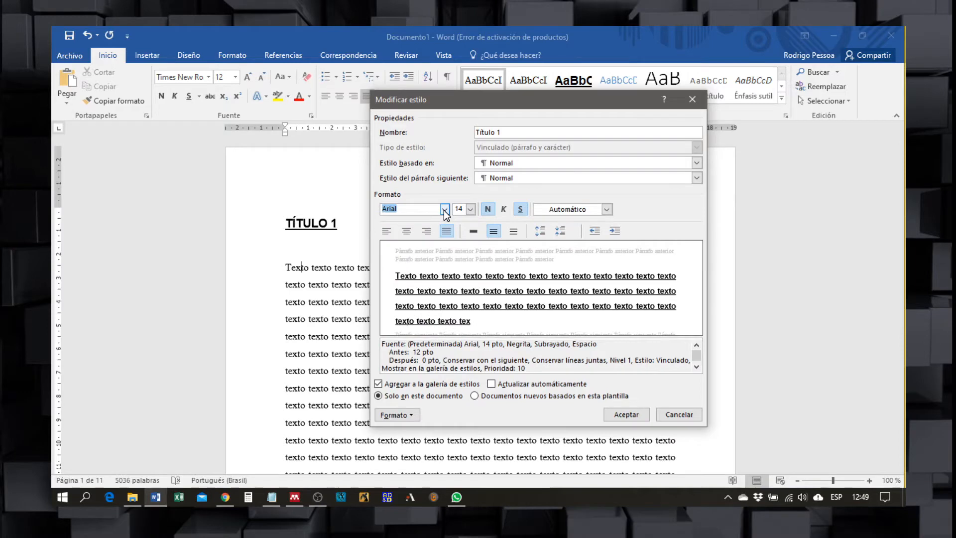
click(444, 209)
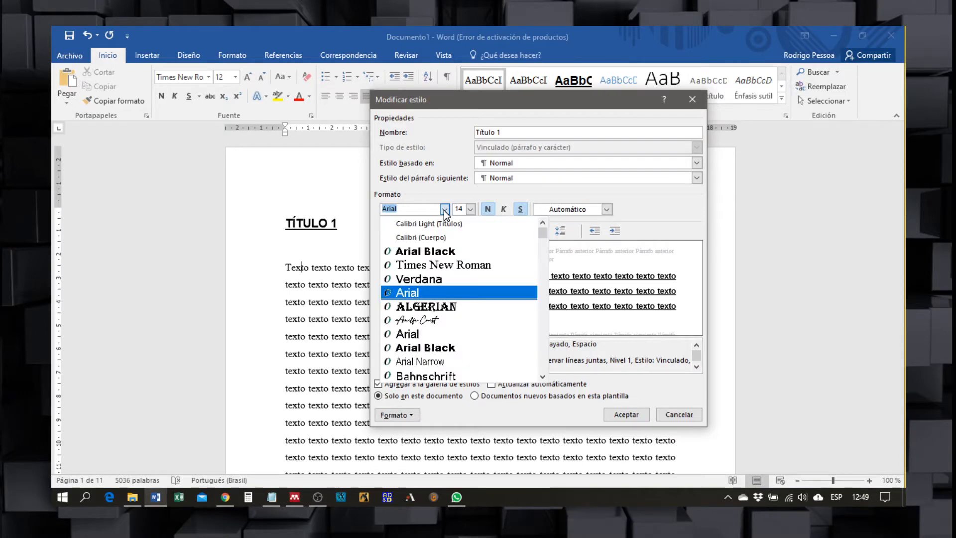
click(443, 261)
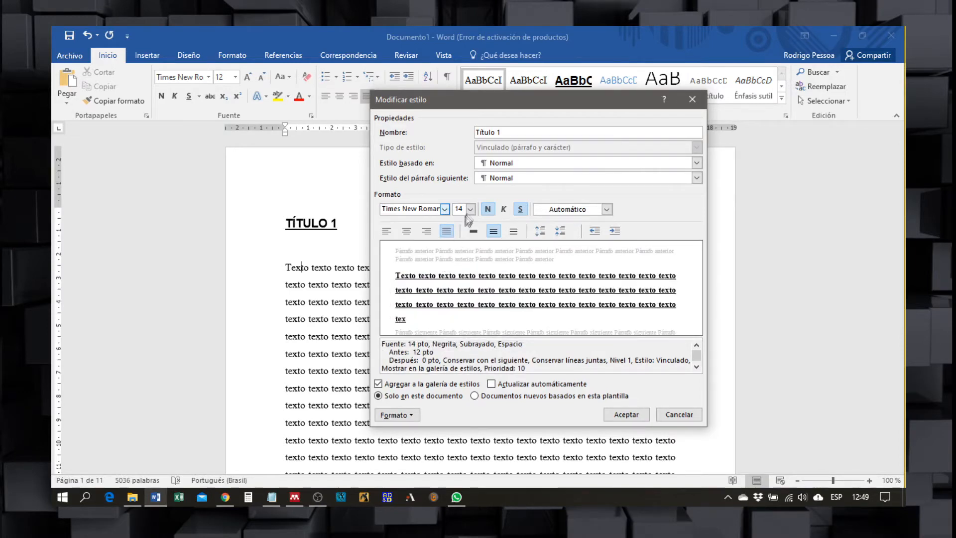
Step: Set the Título 1 style's font size to 12, remove its underline and accept the style changes
click(470, 209)
click(459, 254)
click(520, 210)
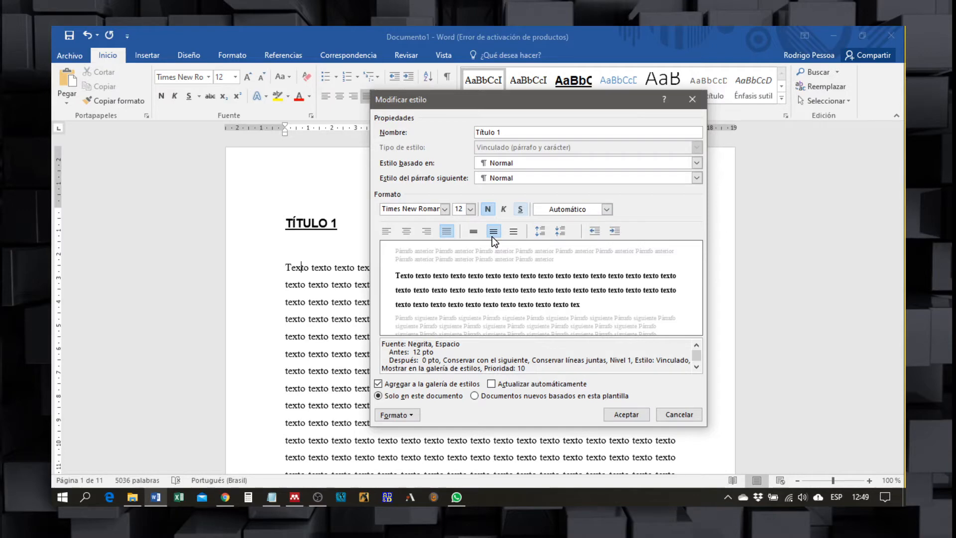
click(622, 417)
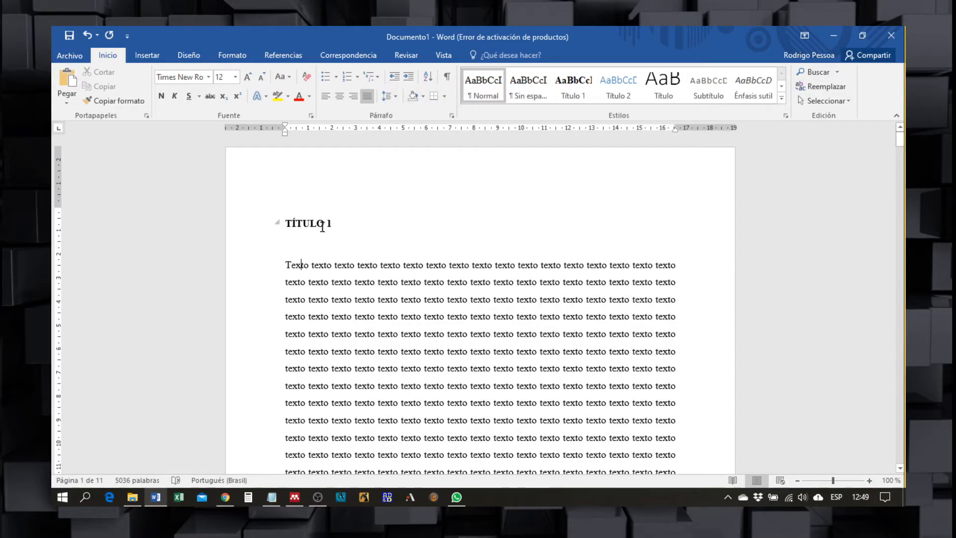
Step: Modify the Normal style so the body text uses Arial with double line spacing
click(348, 225)
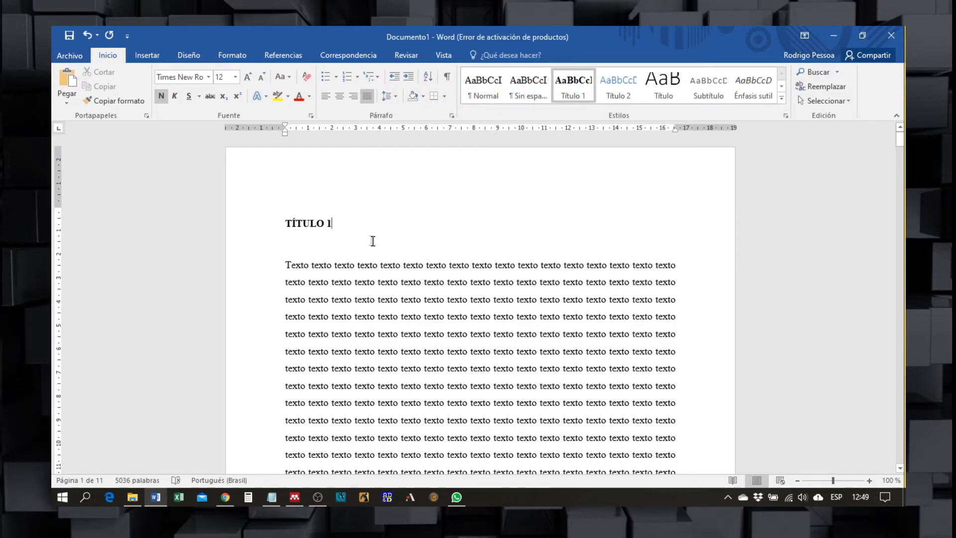
scroll(373, 241, down, 3)
scroll(373, 241, down, 3)
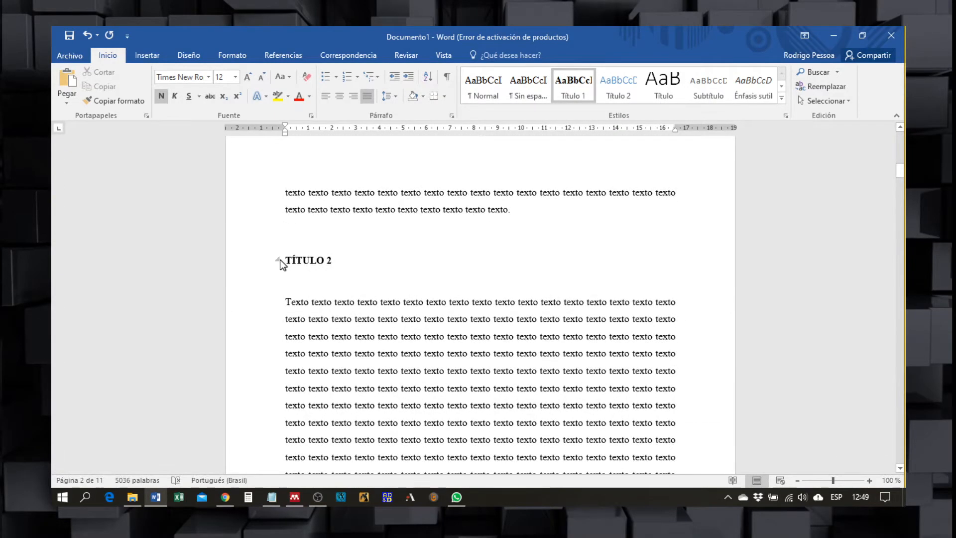
scroll(298, 260, down, 5)
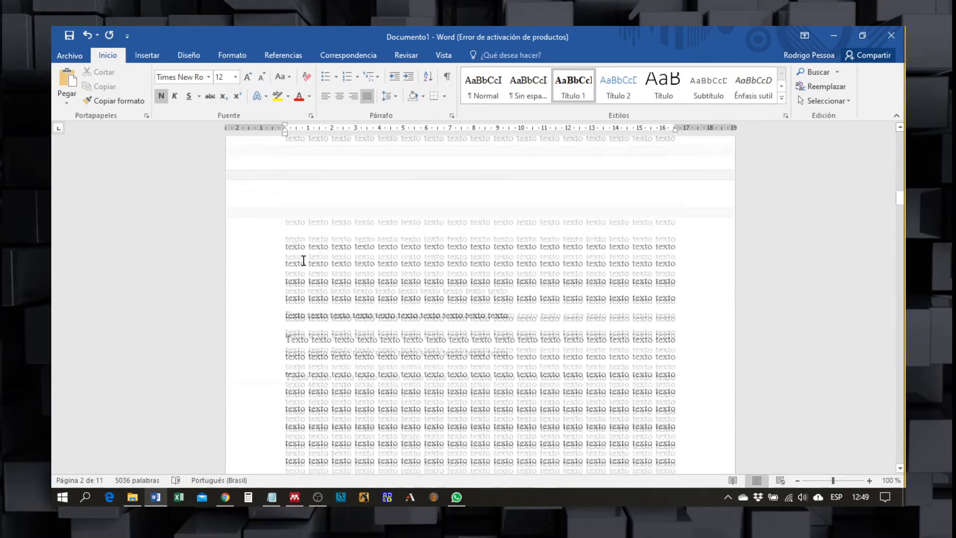
scroll(303, 260, up, 10)
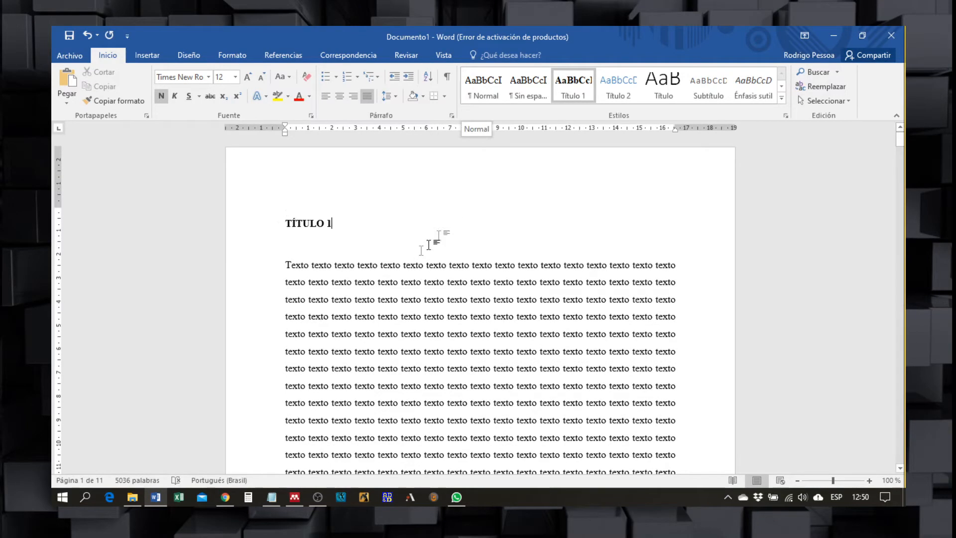
click(307, 277)
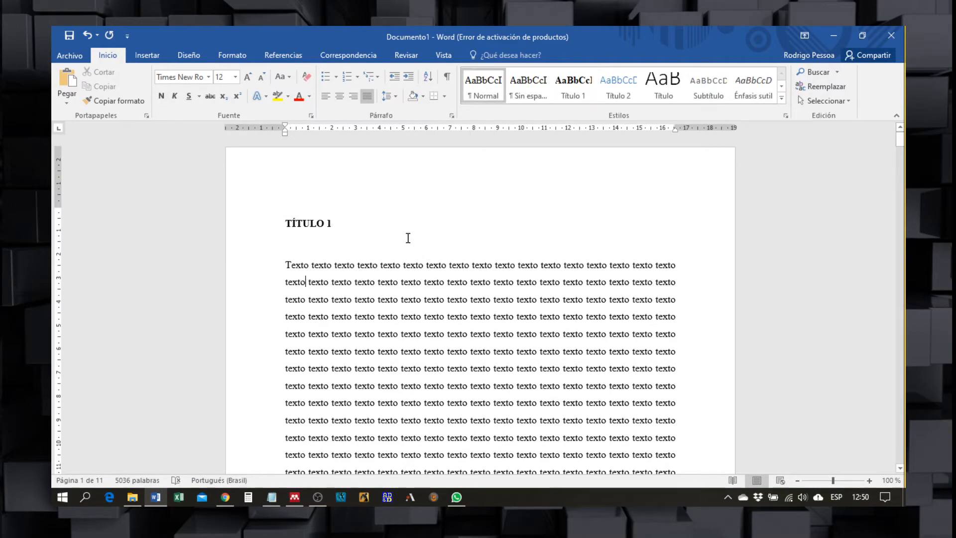
right_click(477, 95)
click(501, 118)
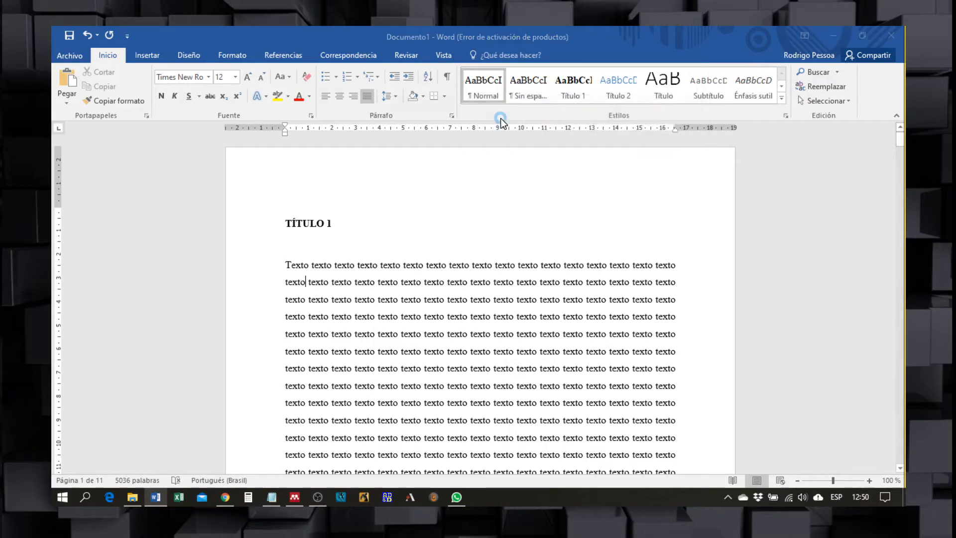
click(445, 209)
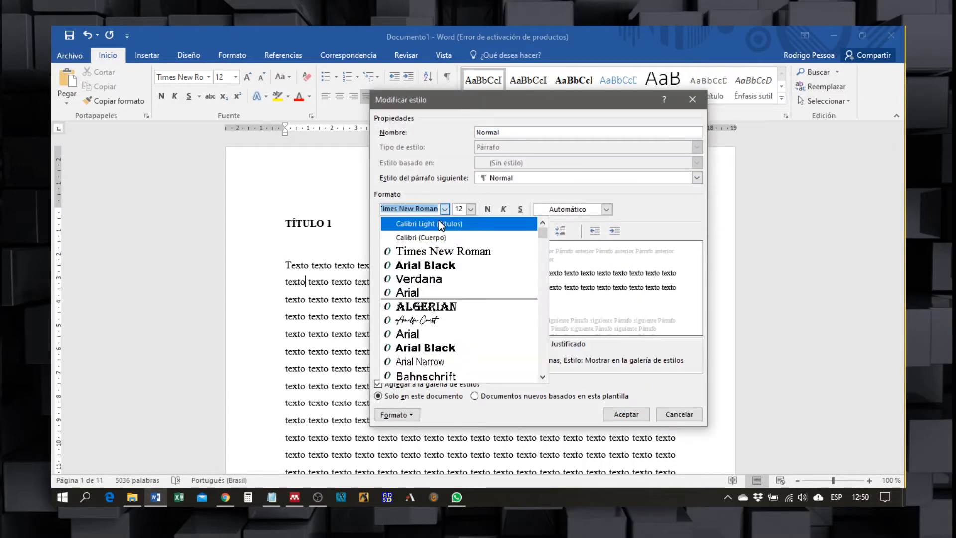
click(438, 292)
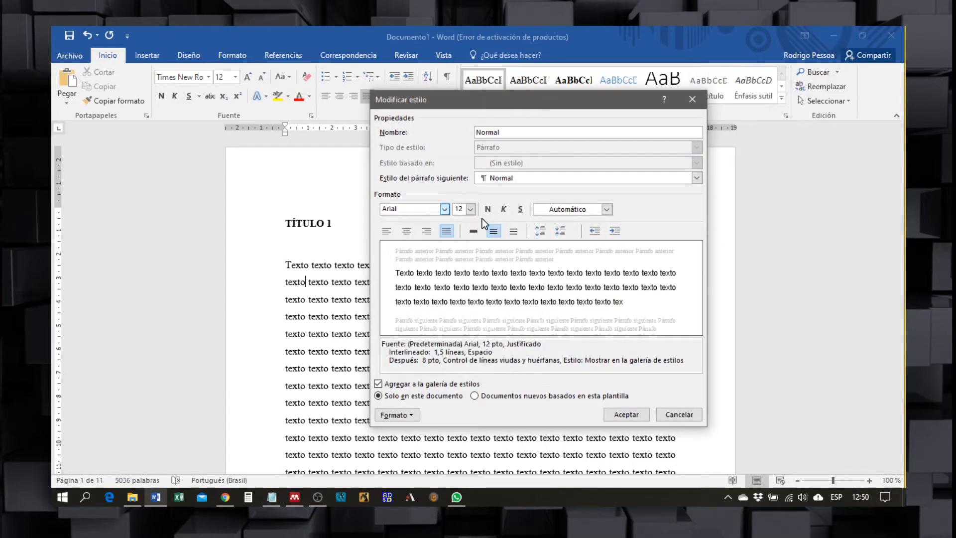
click(512, 232)
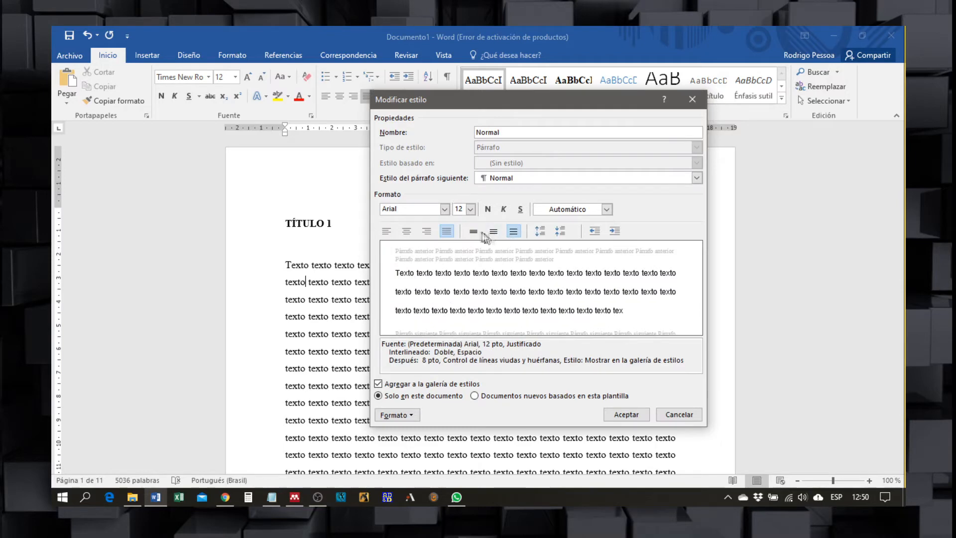
click(626, 415)
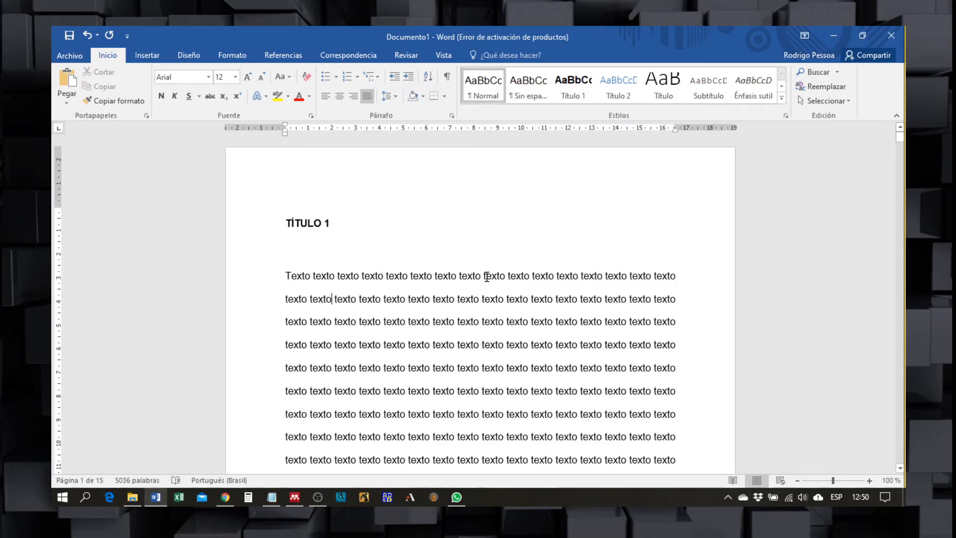
Step: Apply the Título 1 style to the TÍTULO 1 heading on the first page
scroll(487, 277, down, 15)
scroll(487, 277, down, 15)
scroll(455, 303, up, 20)
drag(335, 224, 295, 224)
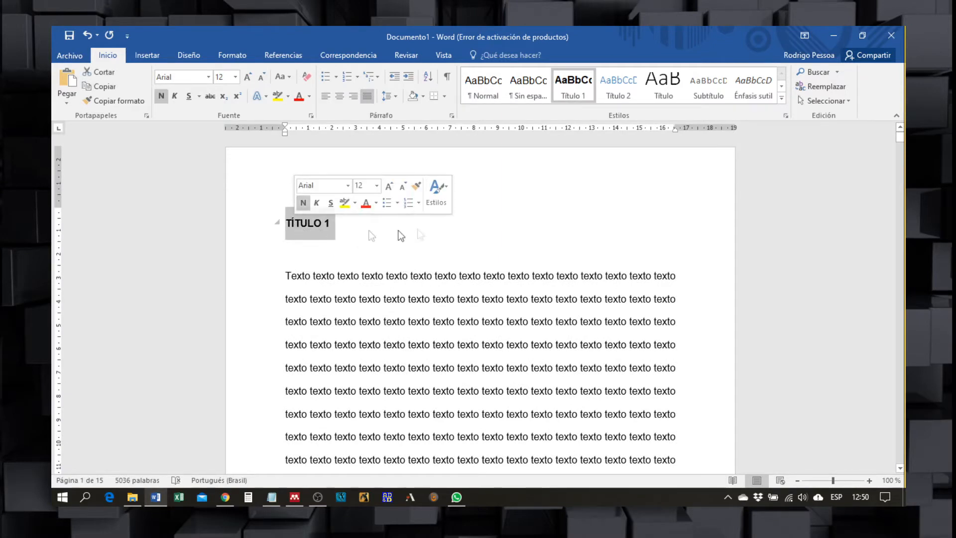
click(573, 85)
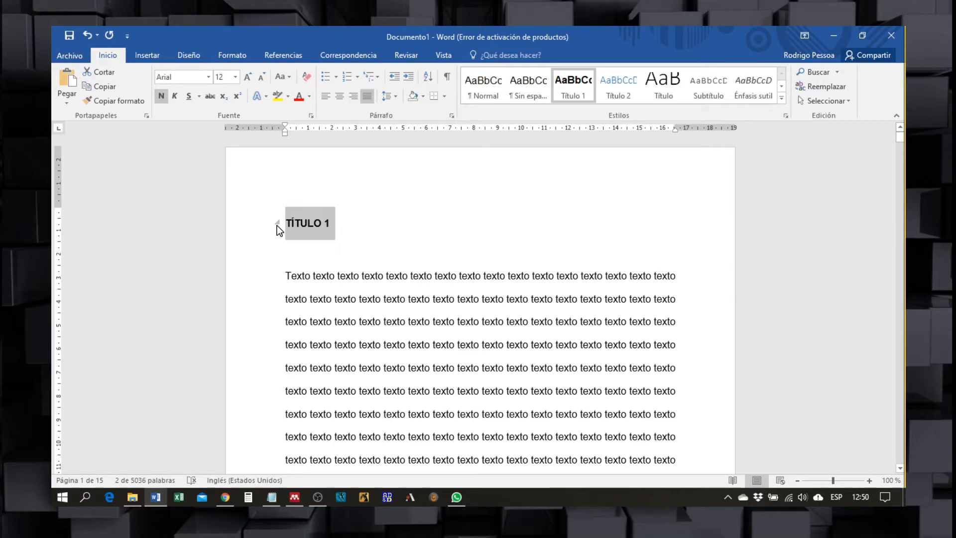
Step: Add an empty line above the TÍTULO 1 heading and insert the Tabla automática 1 table of contents there
click(341, 228)
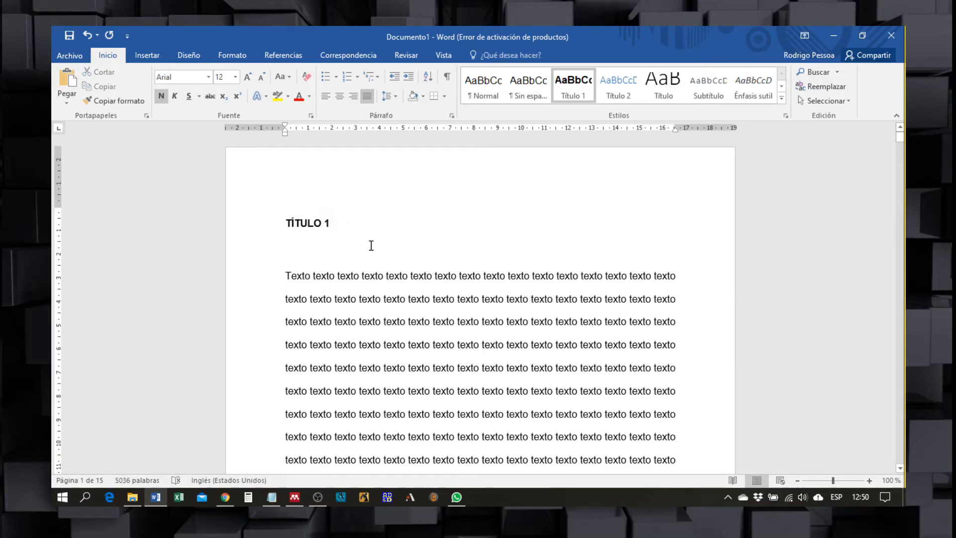
key(Home)
key(Return)
key(Up)
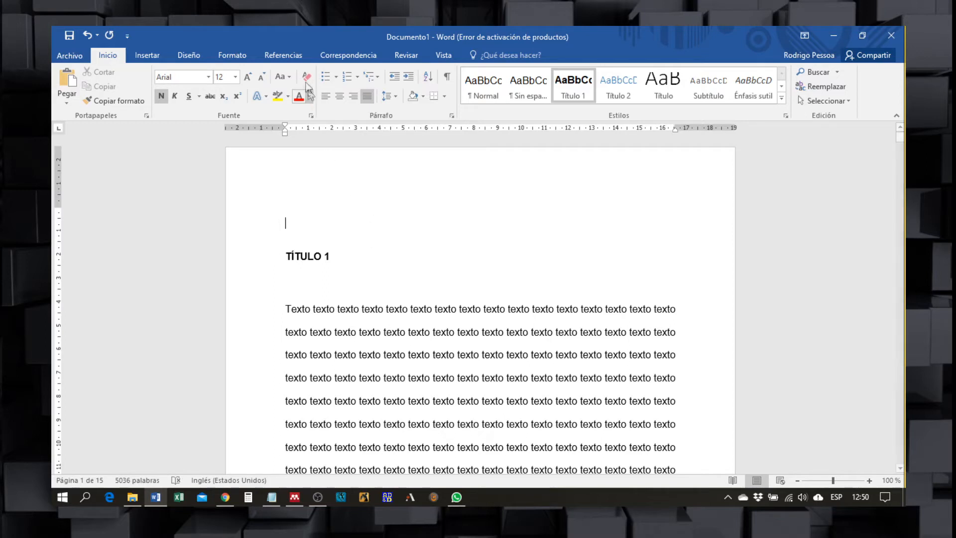
click(286, 53)
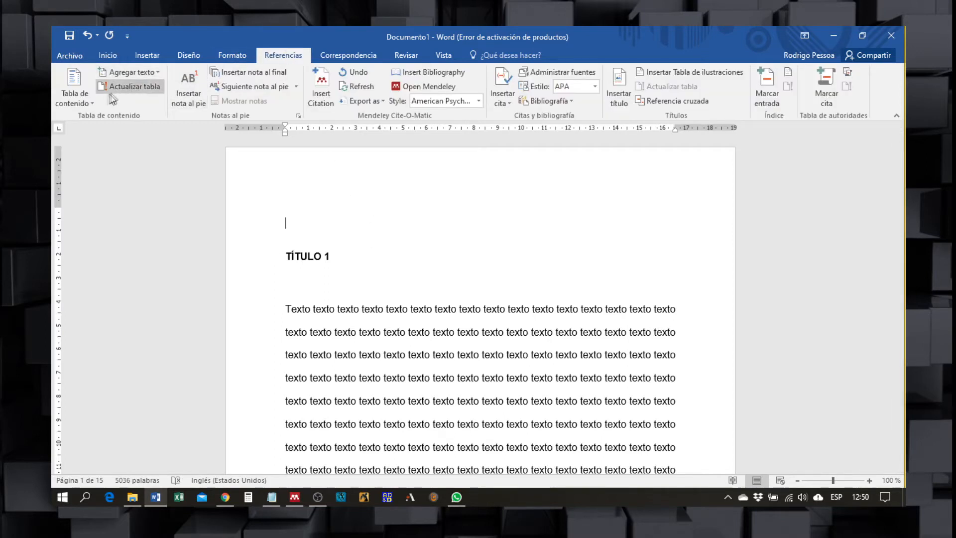
click(87, 102)
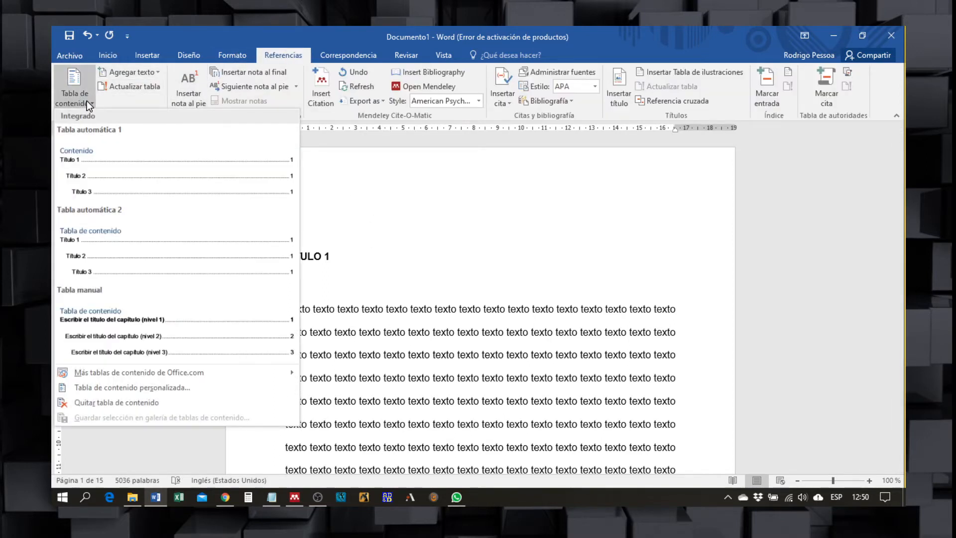
click(107, 164)
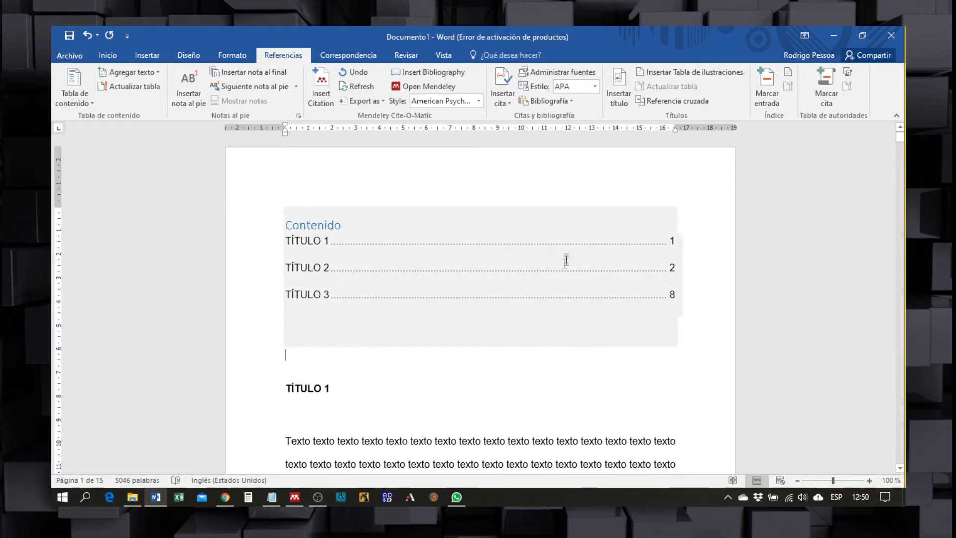
Step: Extend the first heading below the table of contents to read "TÍTULO 1 – EL TÍTULO MÁS IMPORTANTE"
scroll(349, 309, down, 2)
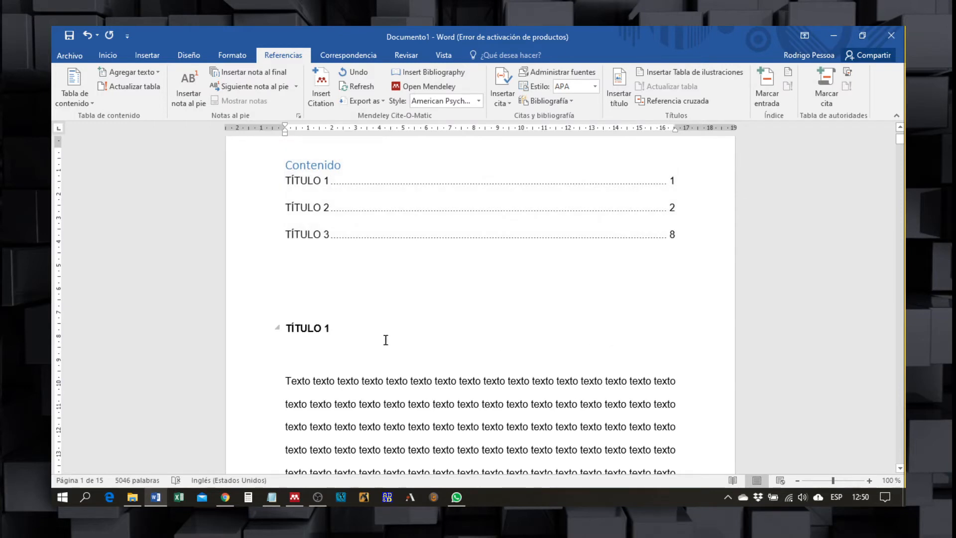
click(345, 330)
text(-)
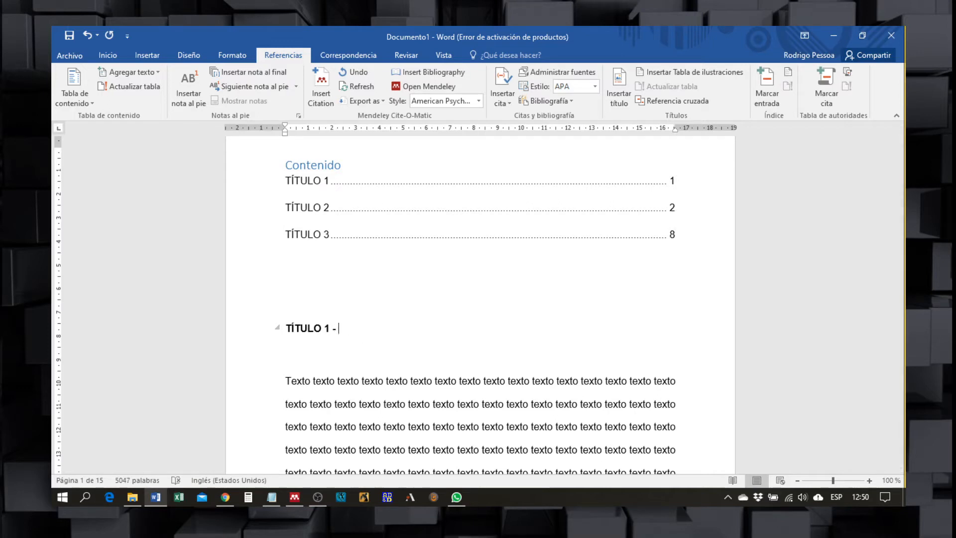
text( EL TÍTULO MÁS IMPORTANTE)
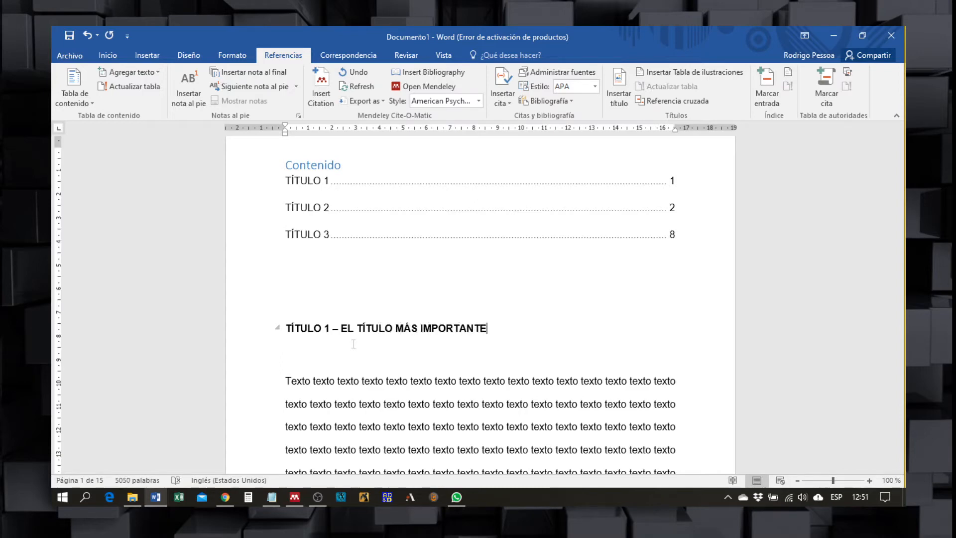
Step: Update the entire table of contents to include the changed heading text
scroll(390, 284, up, 2)
click(340, 208)
click(337, 201)
click(426, 261)
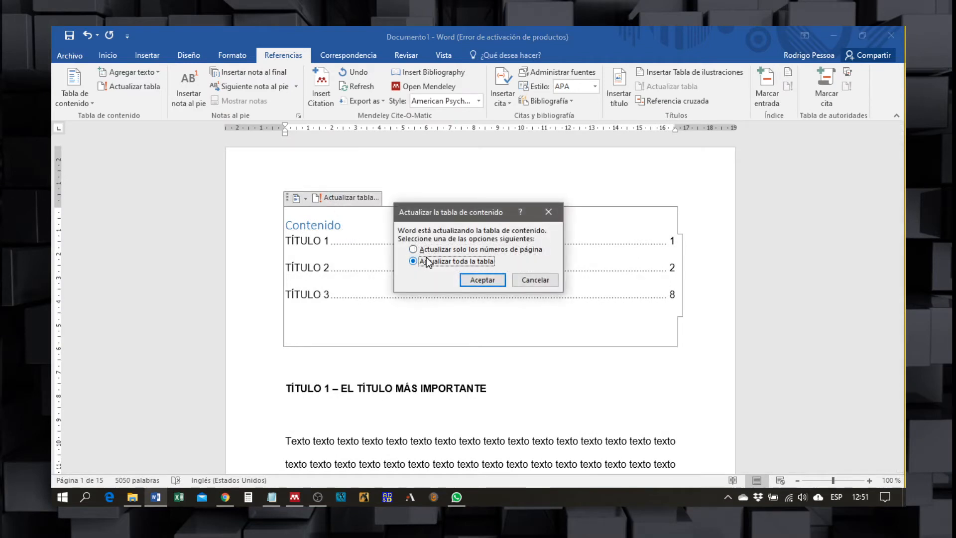
click(473, 276)
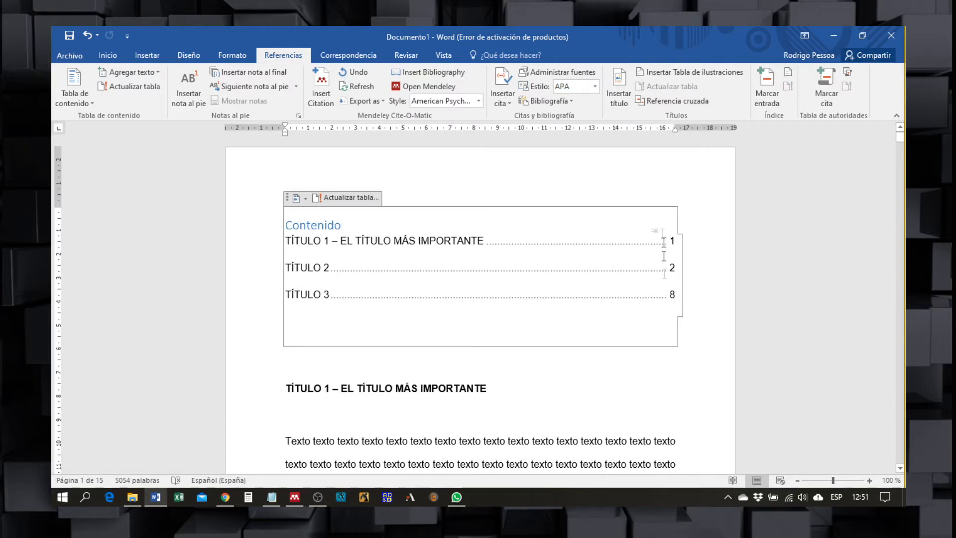
Step: Refresh the automatic table of contents again with the Actualizar toda la tabla option
click(336, 198)
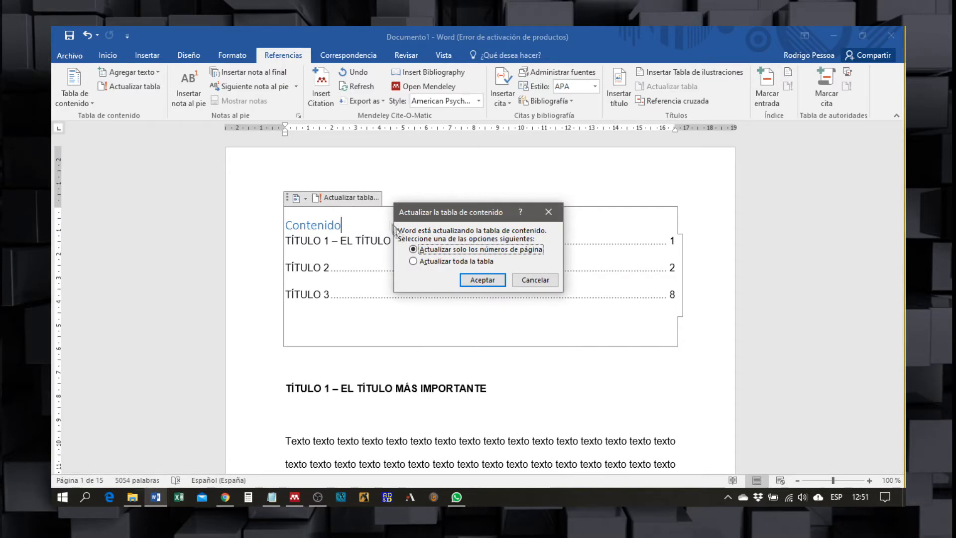
click(414, 261)
click(471, 281)
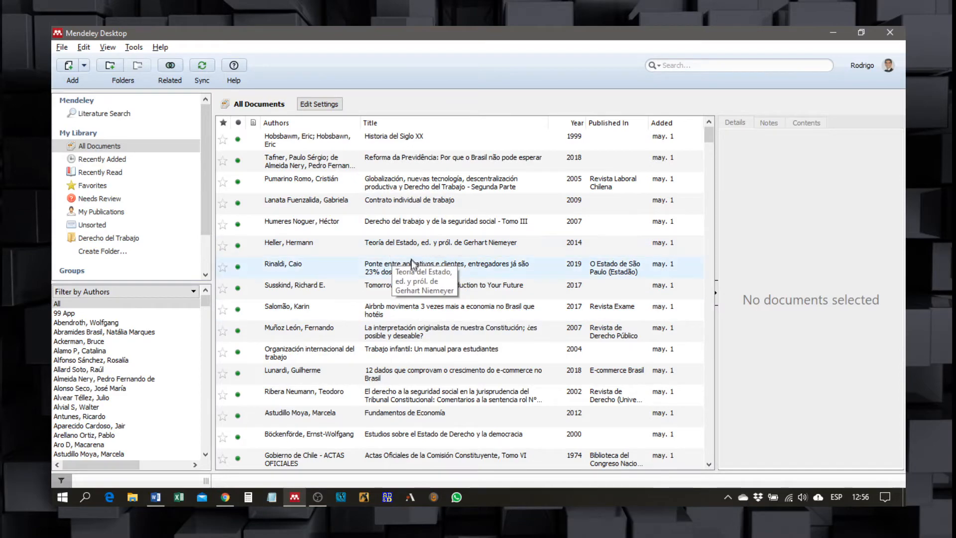
Step: Switch to Mendeley Desktop and browse the references stored in the All Documents library
scroll(497, 237, down, 10)
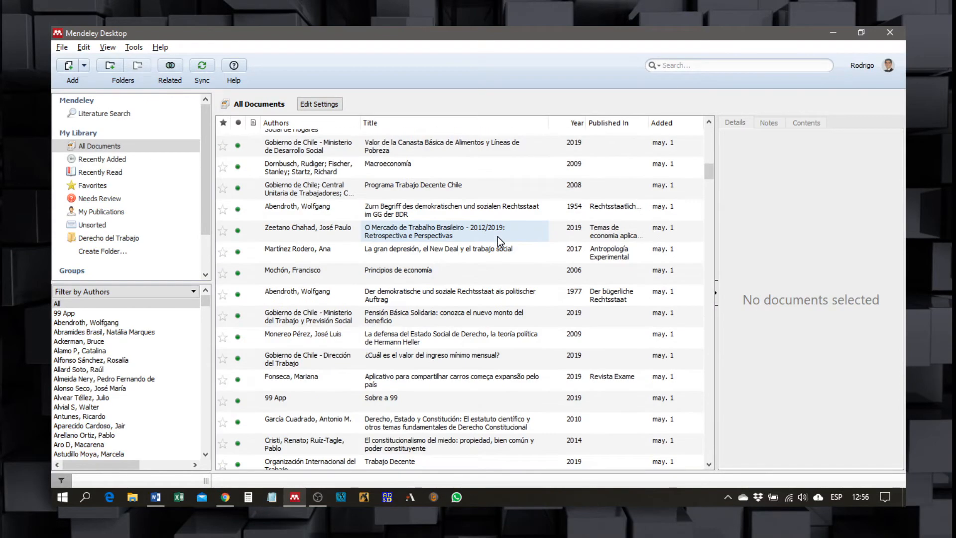
scroll(497, 237, down, 20)
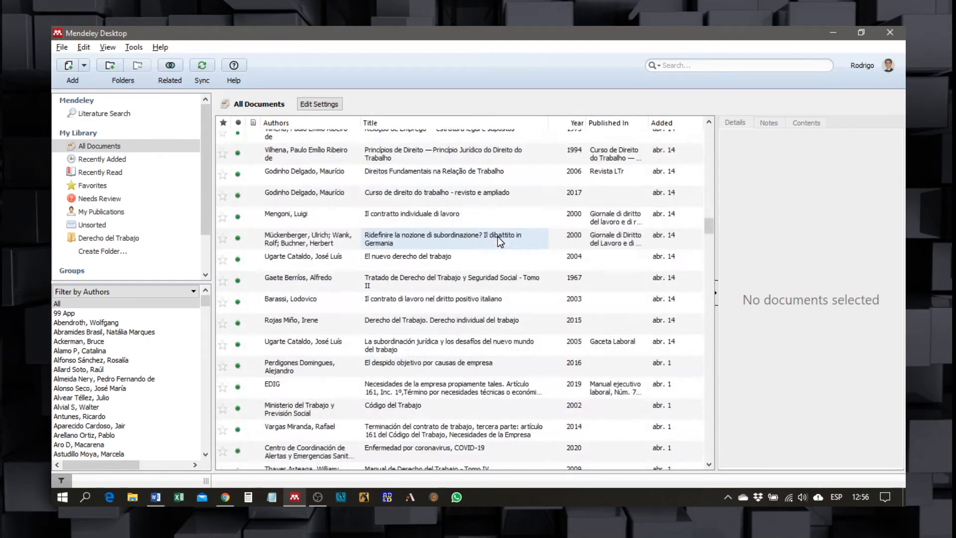
scroll(497, 237, down, 20)
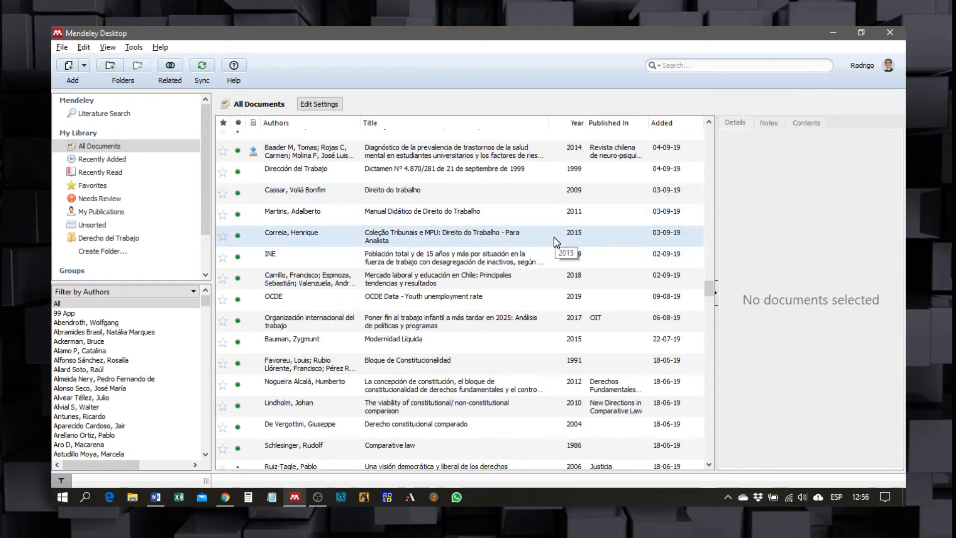
scroll(488, 234, down, 20)
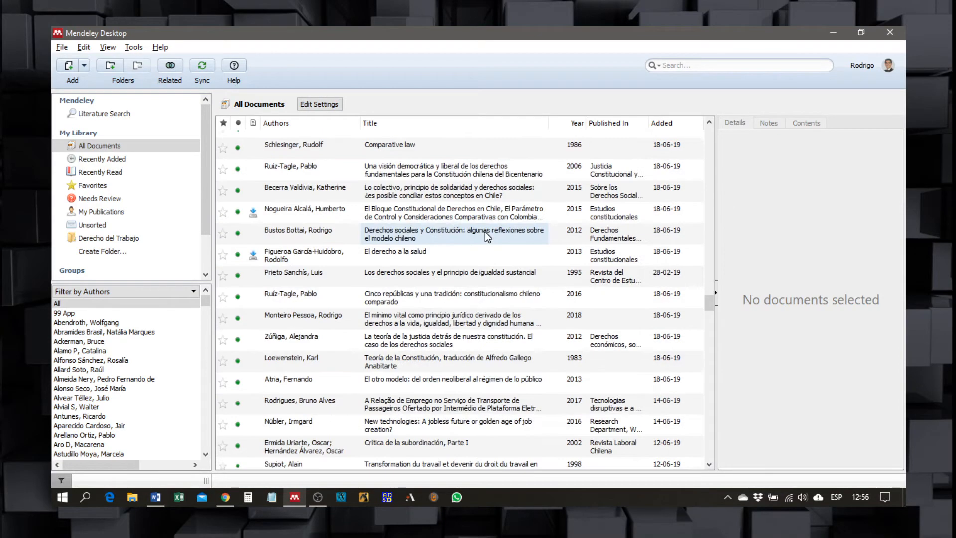
scroll(485, 232, down, 10)
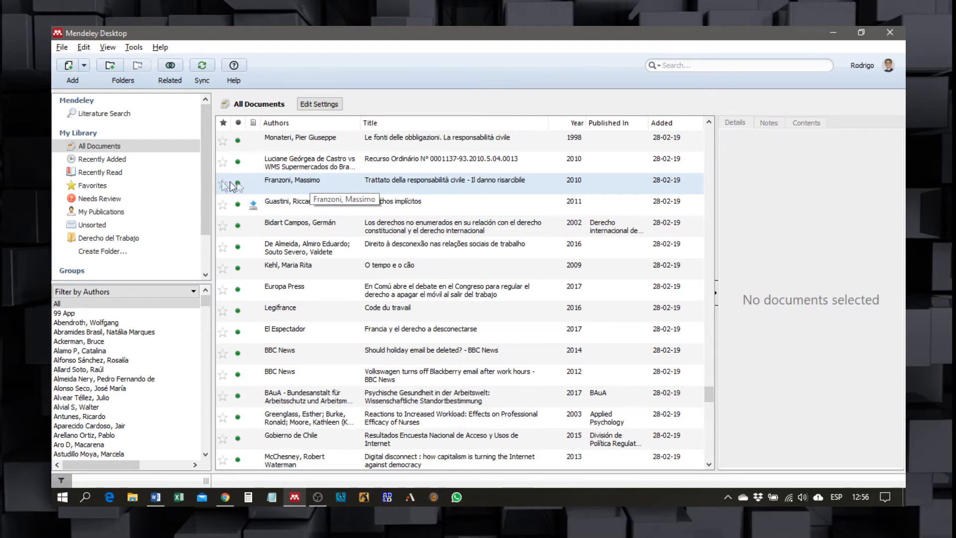
Step: Start a manual library entry and set its document type to Book
click(85, 67)
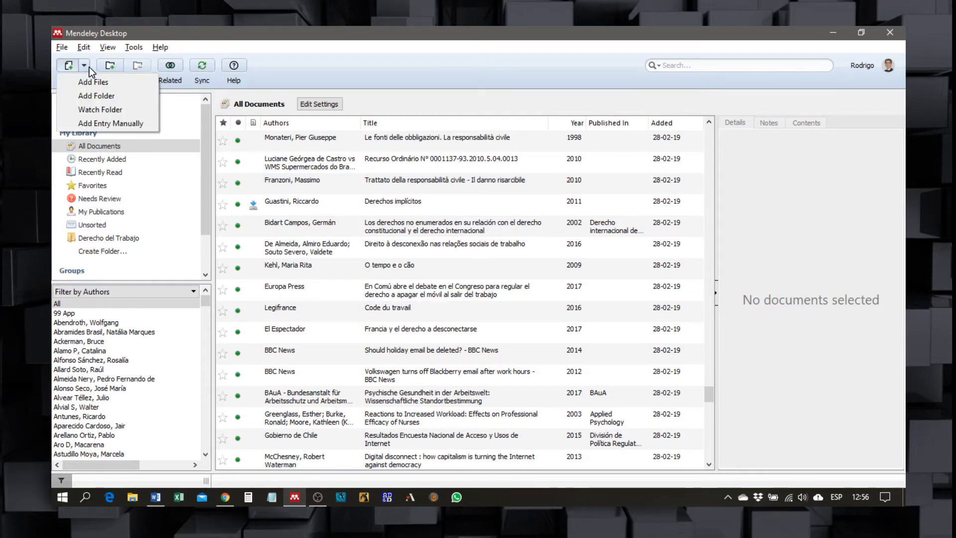
click(110, 124)
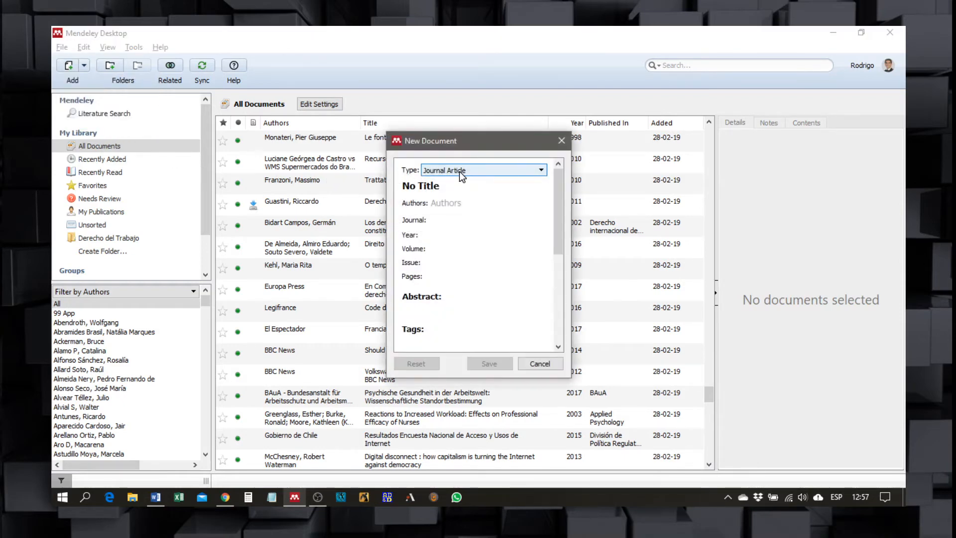
click(510, 169)
mouse_move(540, 205)
mouse_down()
mouse_move(540, 238)
mouse_move(539, 199)
mouse_up()
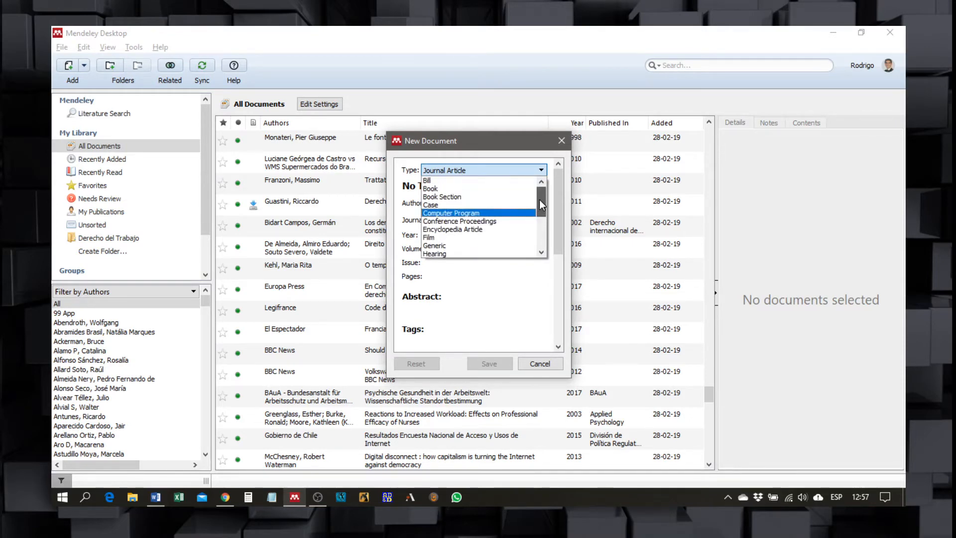
click(439, 189)
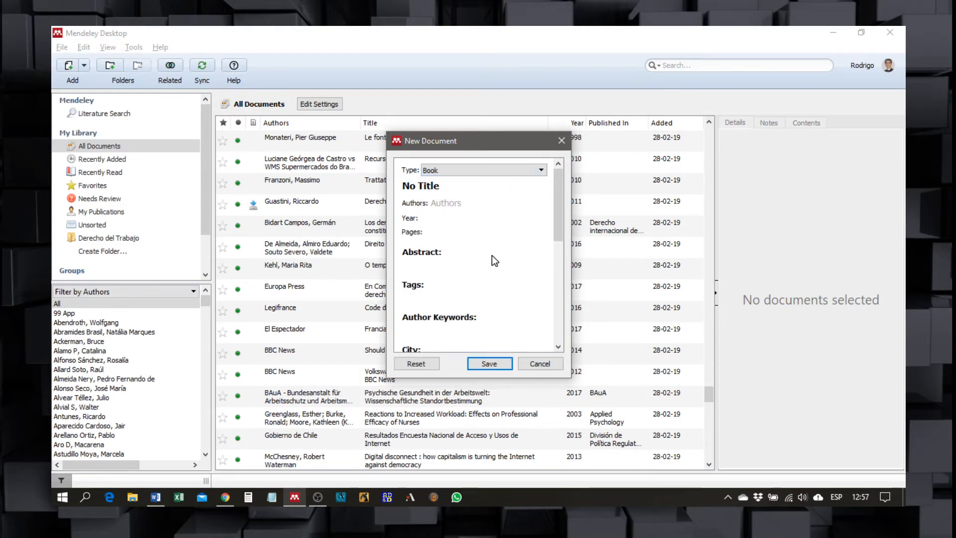
Step: Copy the title "El seguro de desempleo" from the Librotecnia page in Chrome into the Mendeley entry's title and add a colon
key(alt+Tab)
key(alt+Tab)
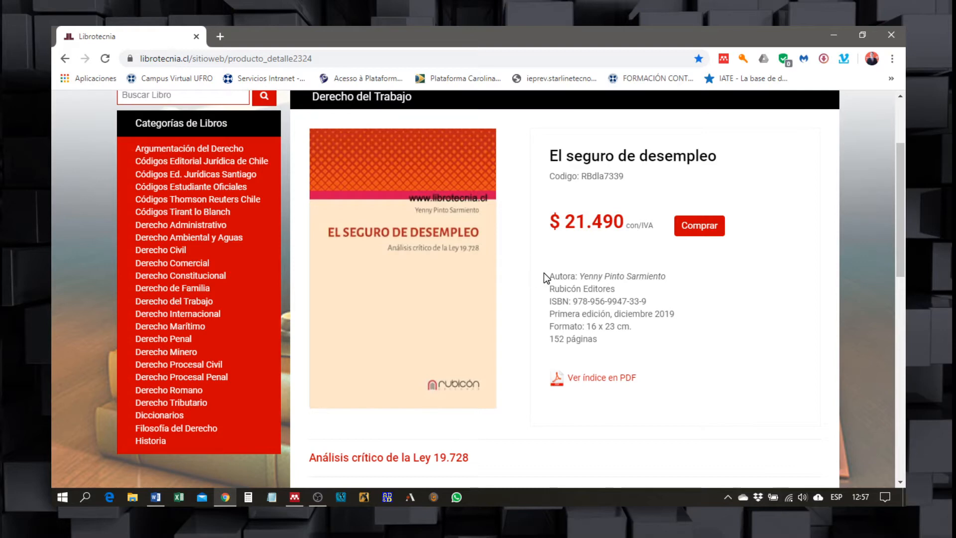
drag(551, 155, 720, 156)
key(ctrl+c)
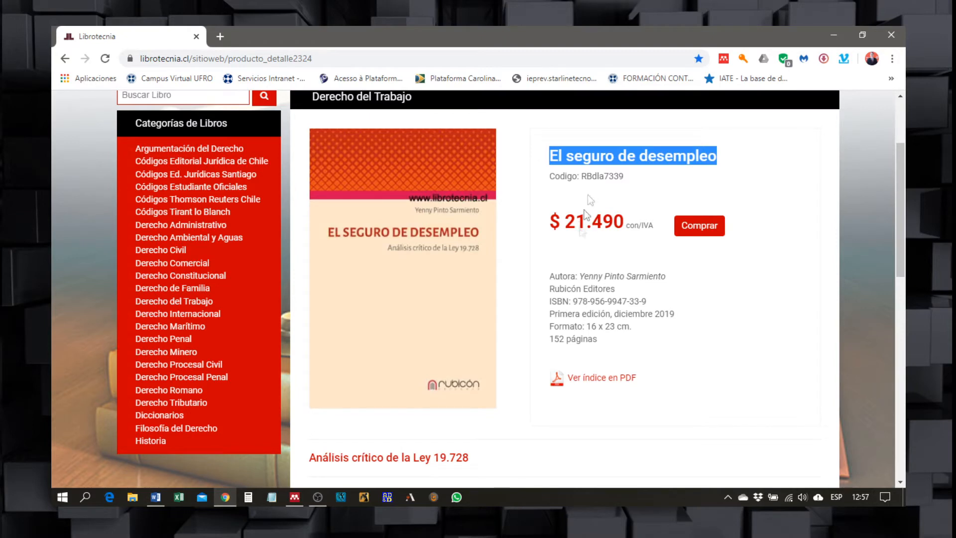
key(alt+Tab)
click(446, 189)
drag(446, 189, 399, 189)
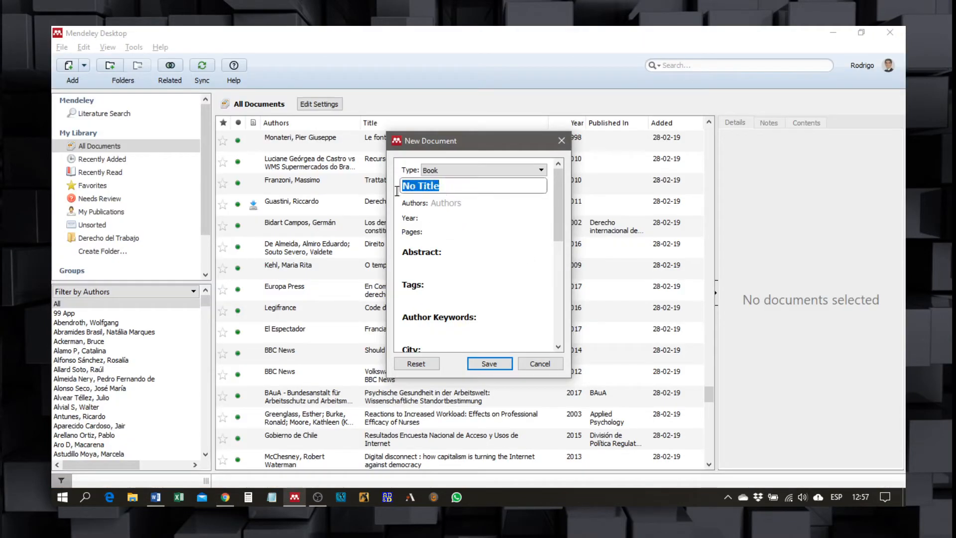
key(ctrl+v)
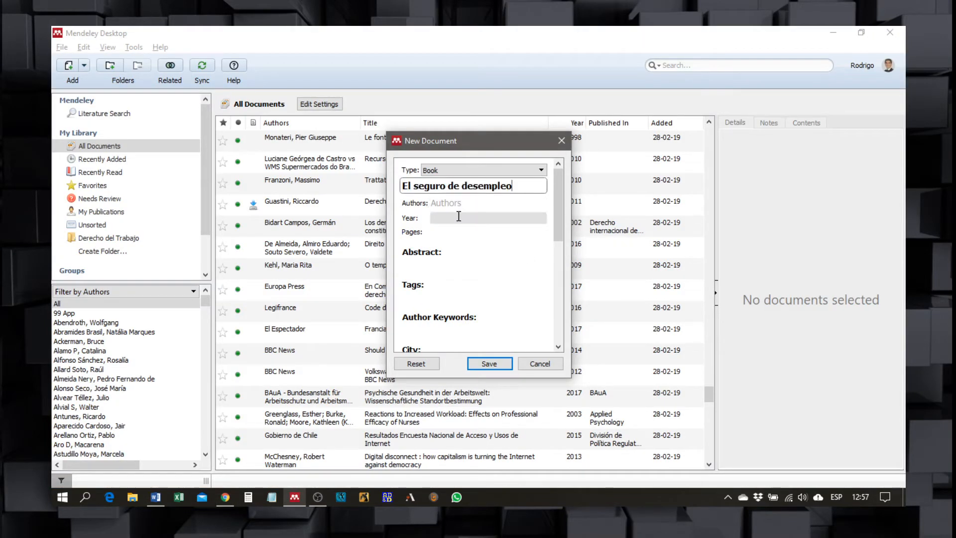
text(:)
Step: Append the subtitle "Análisis crítico de la Ley 19.728", copied from the Librotecnia page, to the entry's title
key(alt+Tab)
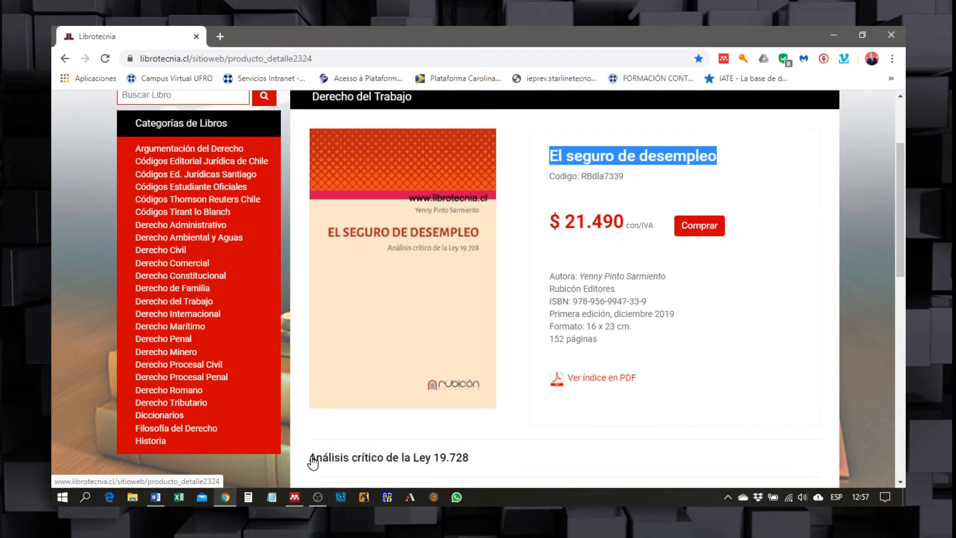
drag(467, 460, 310, 458)
key(ctrl+c)
key(alt+Tab)
key(ctrl+v)
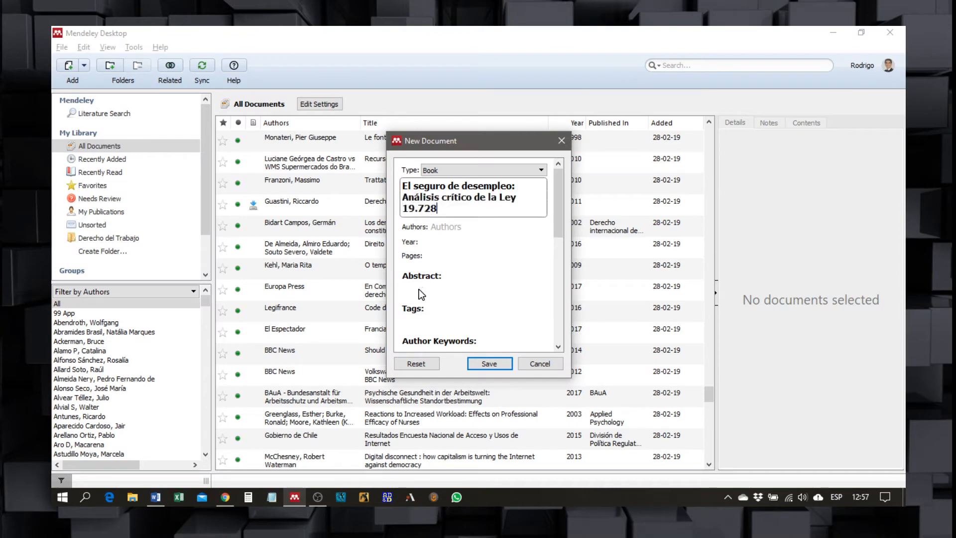
Step: Fill in the entry's author as surnames, comma, first name, copying the surnames from the Librotecnia page
click(479, 226)
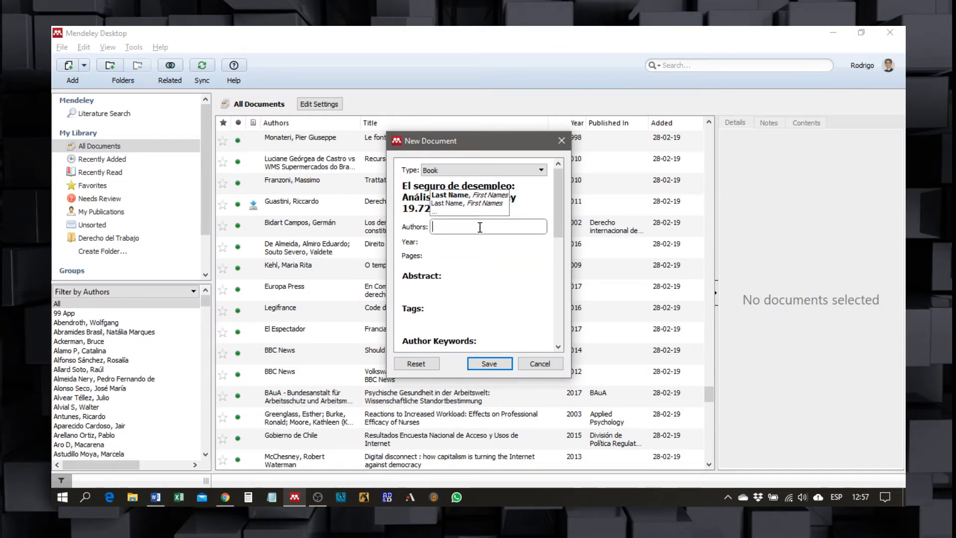
key(alt+Tab)
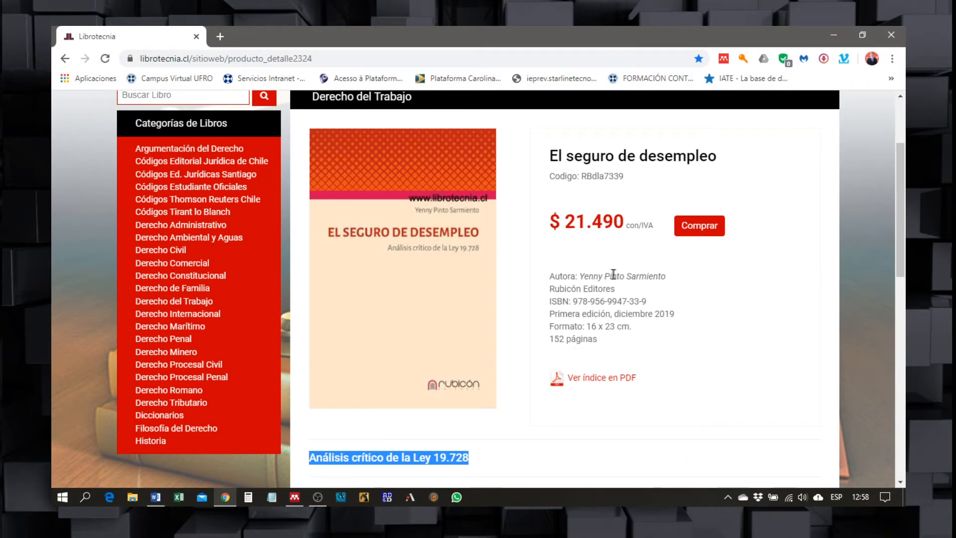
drag(605, 276, 663, 273)
key(ctrl+c)
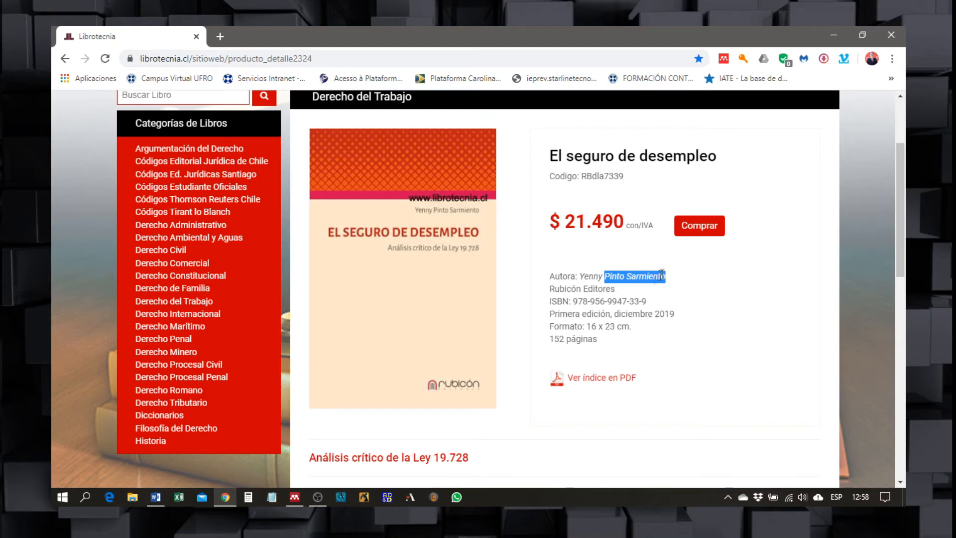
key(alt+Tab)
key(ctrl+v)
text(, y)
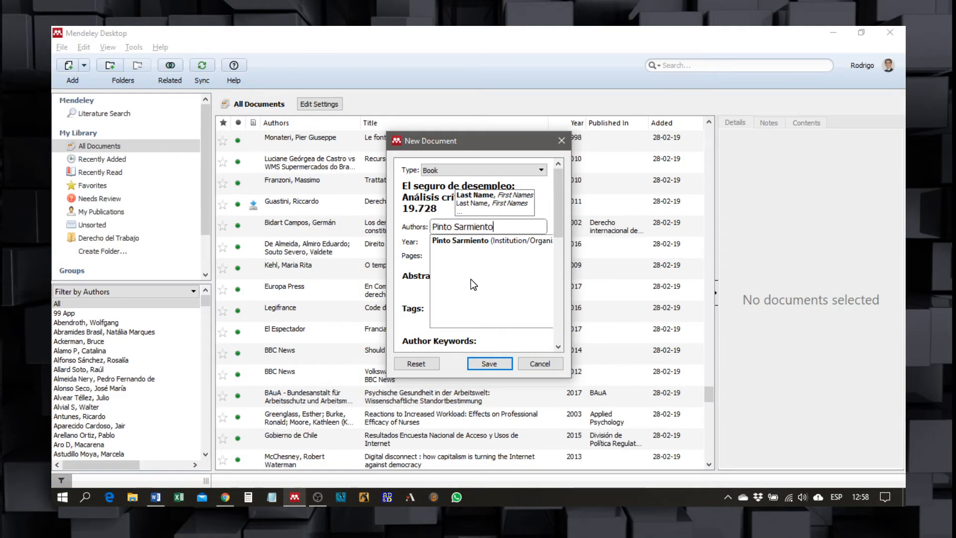
text(EM)
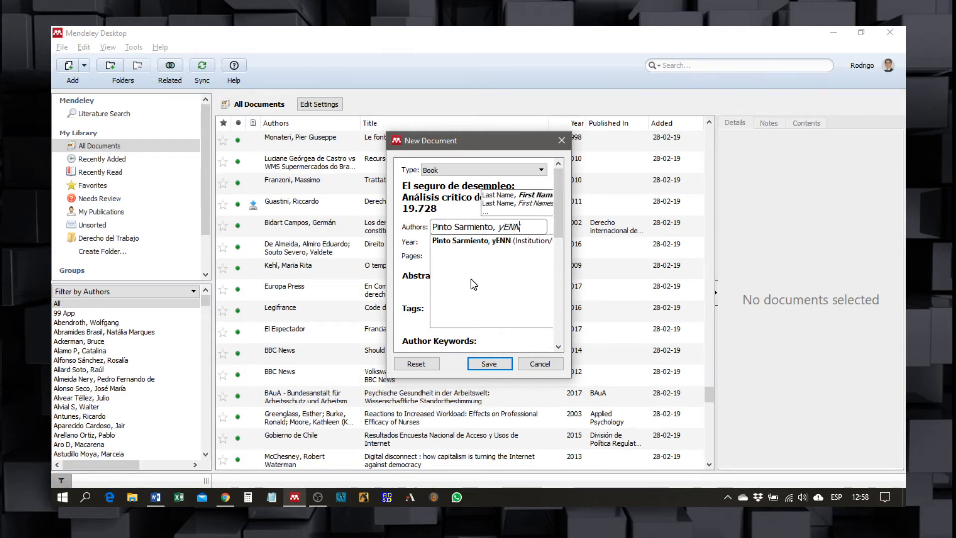
key(BackSpace)
key(BackSpace)
key(BackSpace)
text(Yenny)
key(Tab)
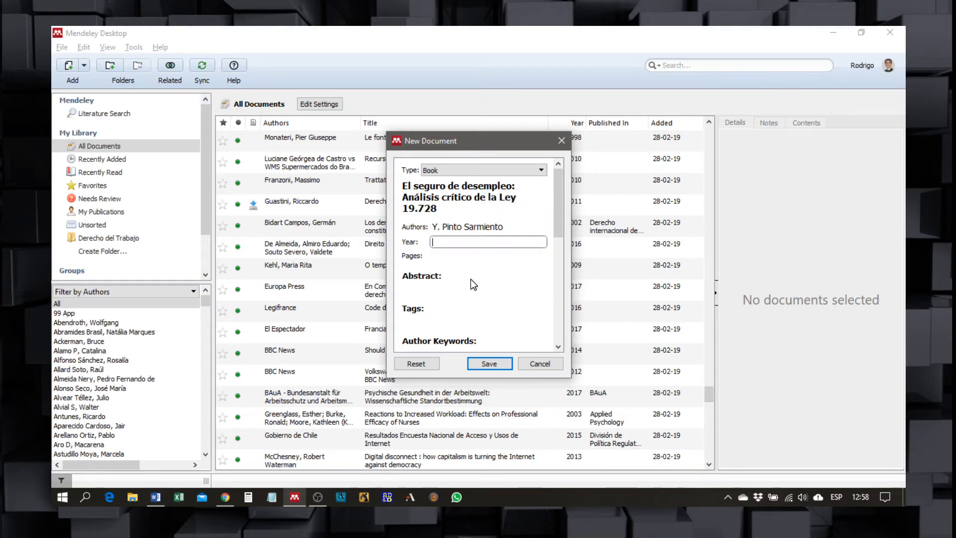
Step: Check the publication date on the Librotecnia page and set the entry's year to 2019
key(alt+Tab)
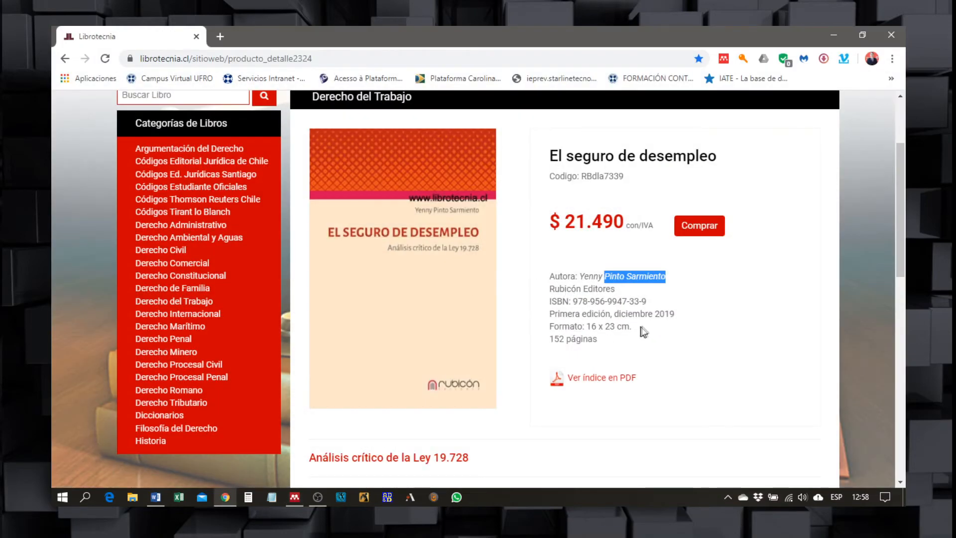
key(alt+Tab)
text(2019)
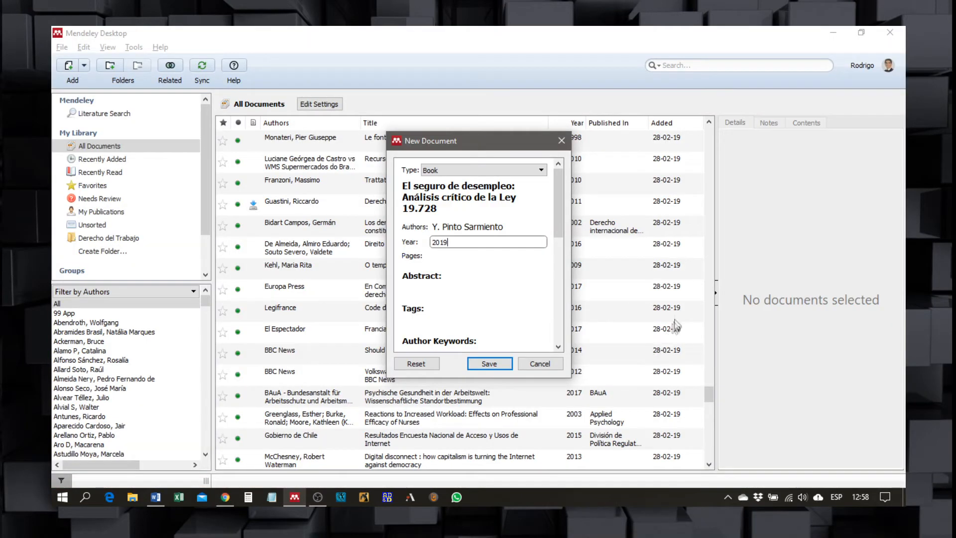
Step: Set the entry's city to the suggested value Santiago (Chile)
scroll(505, 268, down, 1)
scroll(505, 273, down, 2)
click(444, 270)
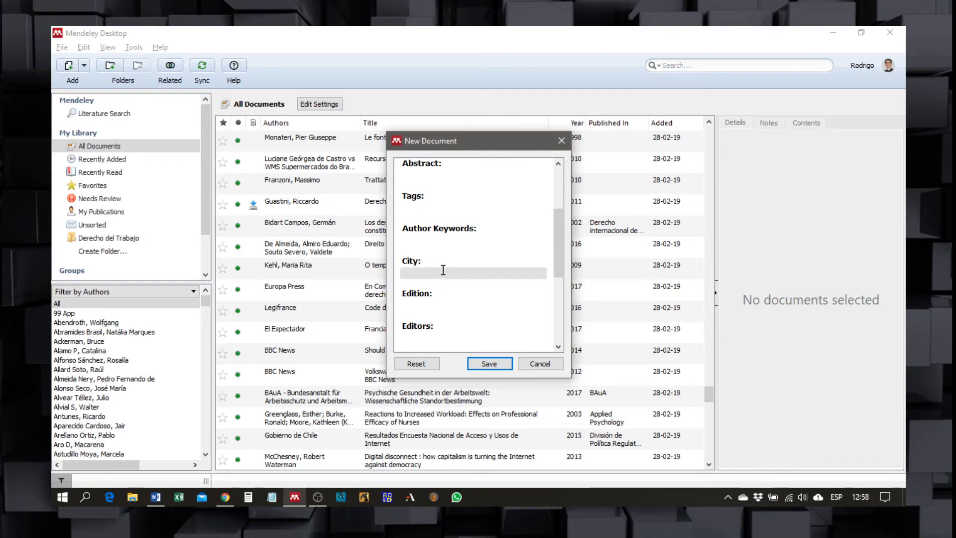
key(alt+Tab)
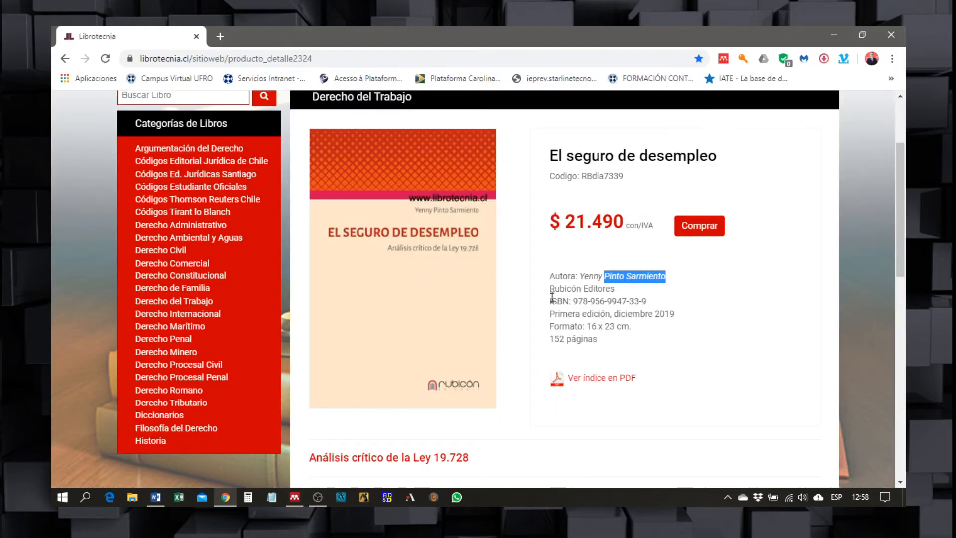
key(alt+Tab)
text(Sa)
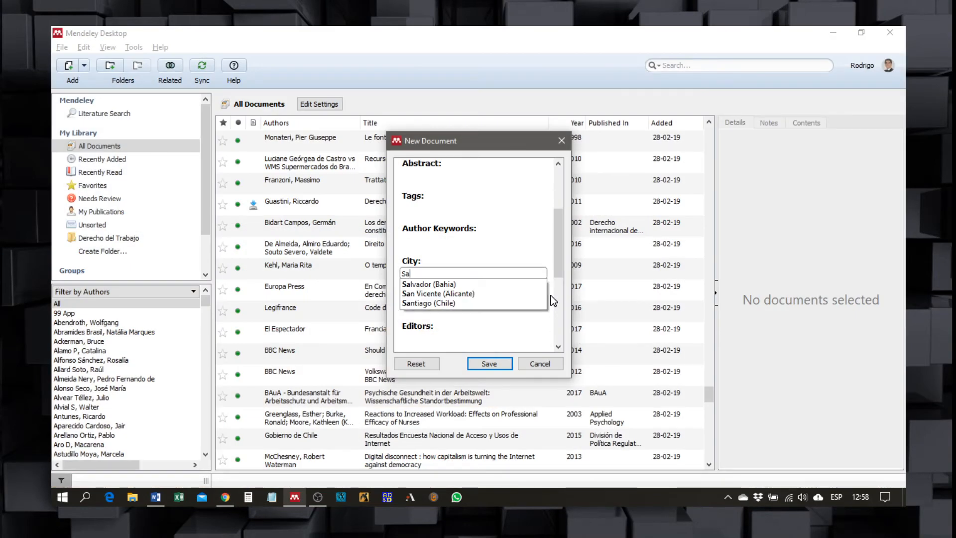
text(ntigo)
key(BackSpace)
key(BackSpace)
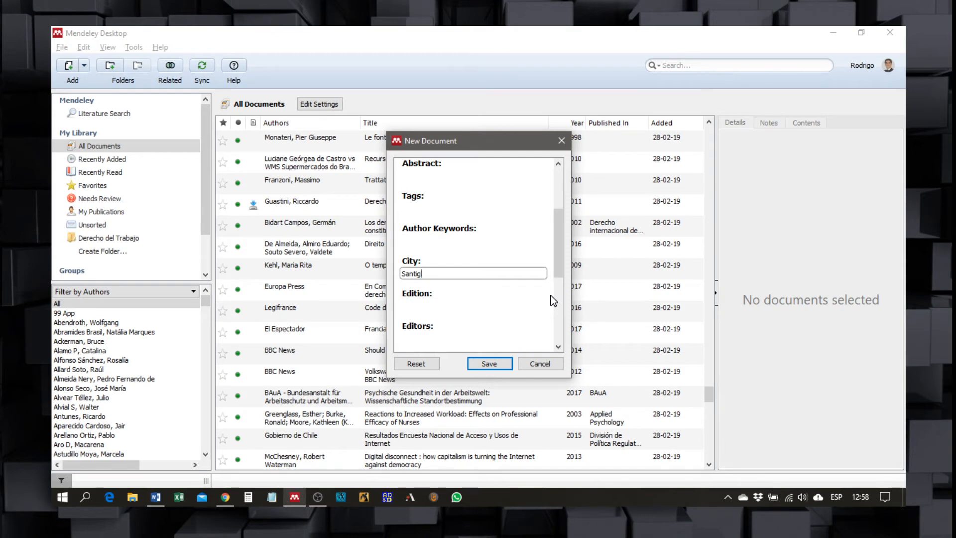
key(Down)
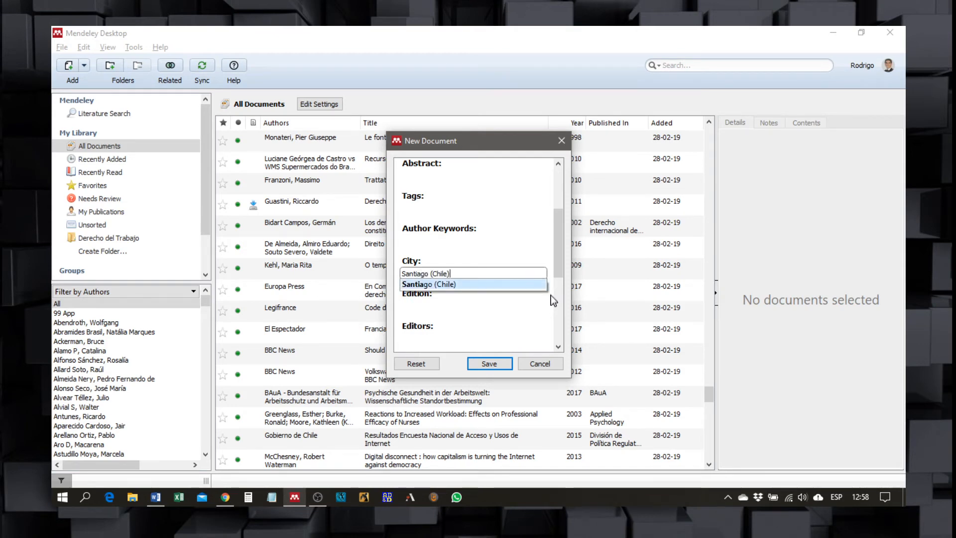
click(504, 284)
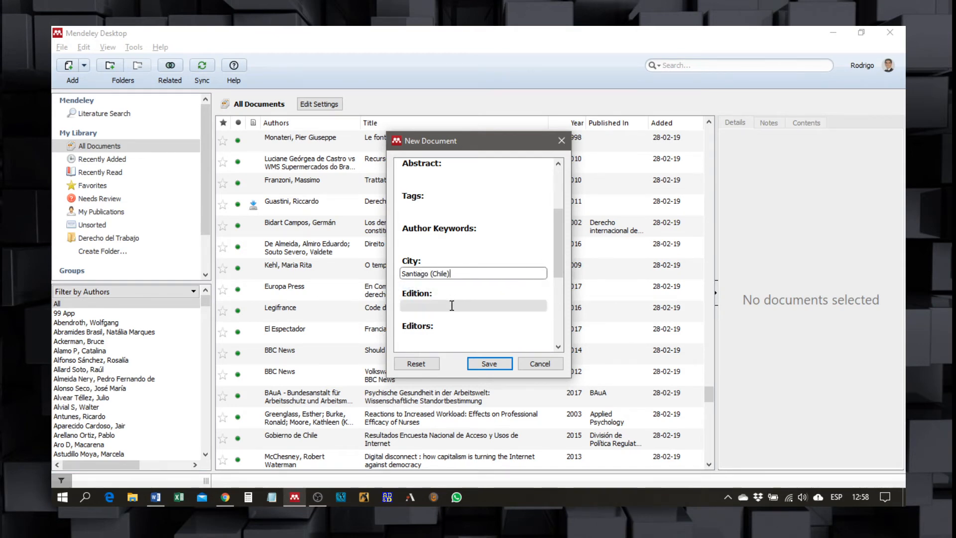
Step: Copy "Rubicón Editores" from the Librotecnia page into the entry's publisher field
click(451, 306)
scroll(451, 306, down, 1)
click(438, 296)
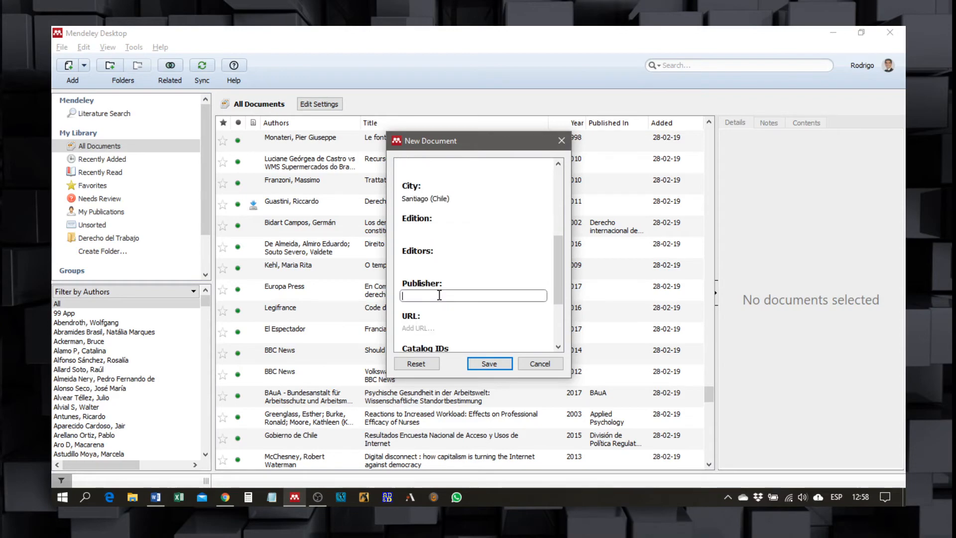
key(alt+Tab)
drag(548, 275, 557, 292)
key(ctrl+c)
key(alt+Tab)
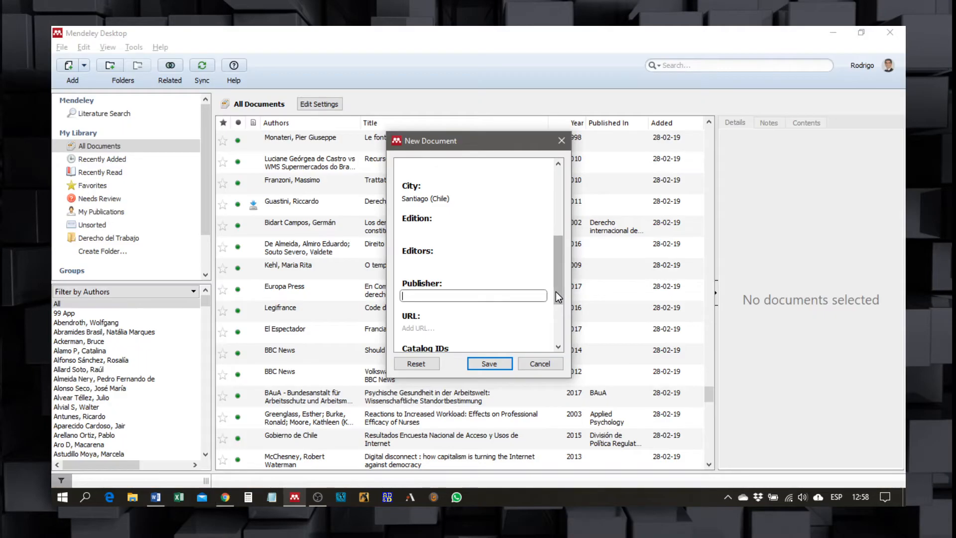
key(ctrl+v)
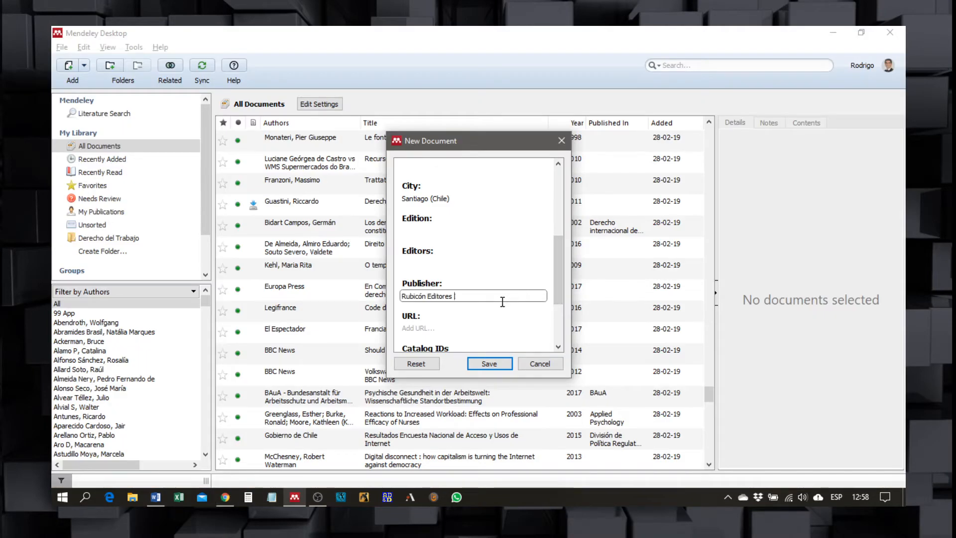
scroll(495, 307, down, 5)
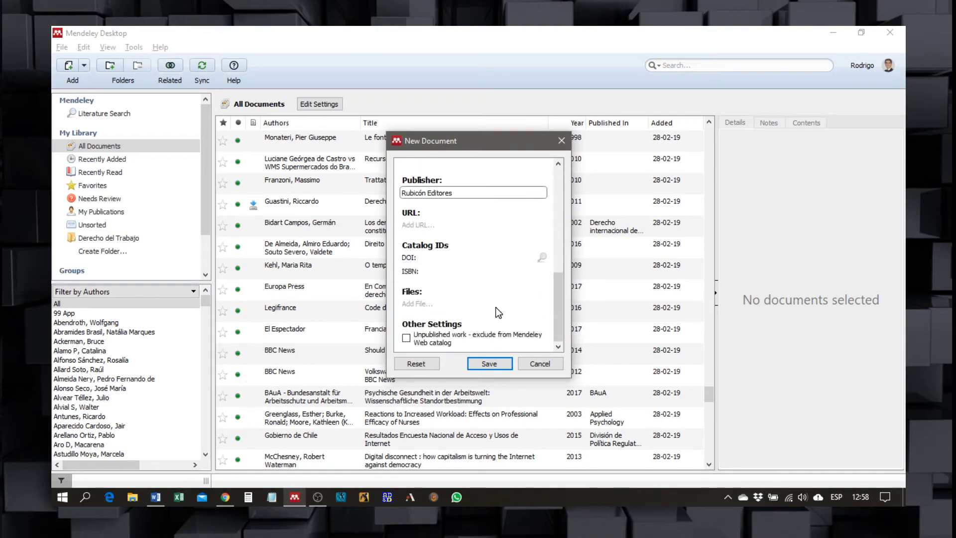
click(462, 272)
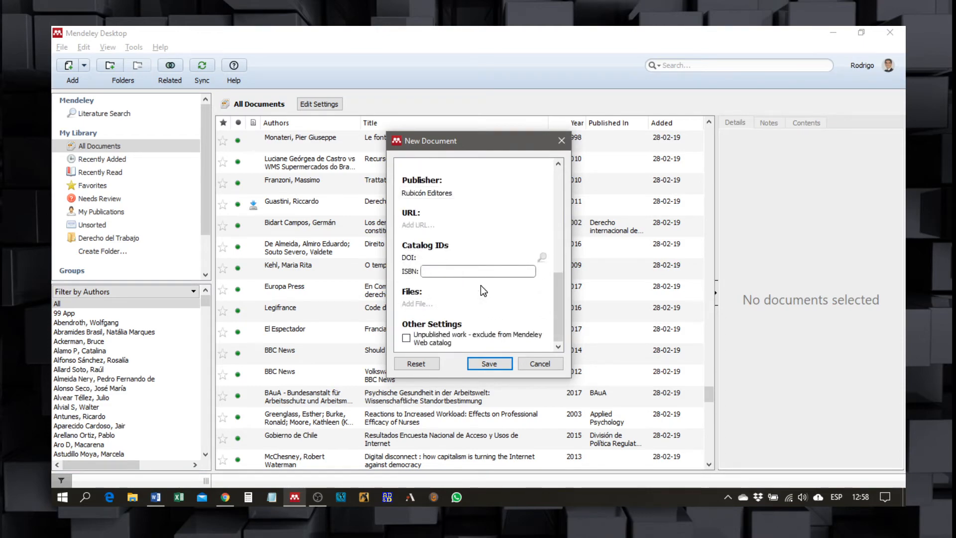
key(alt+Tab)
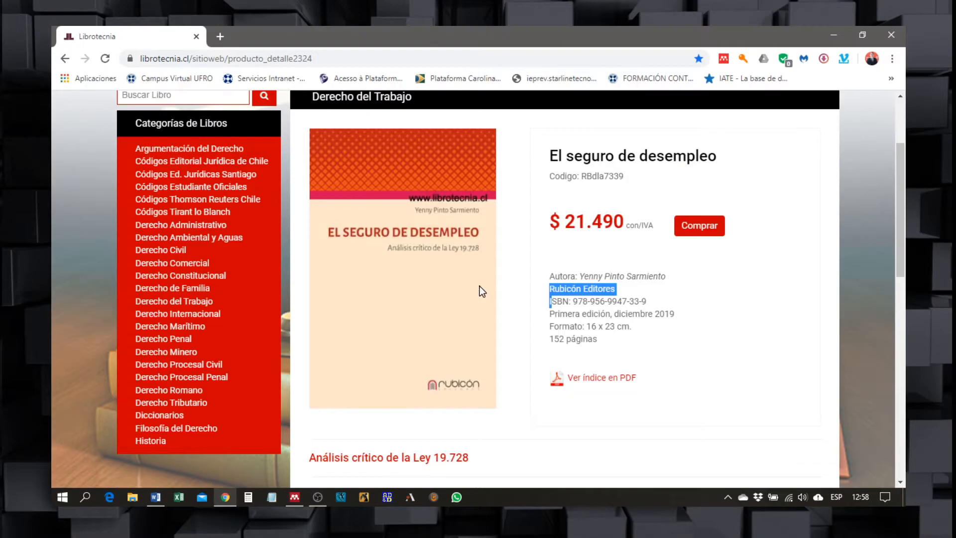
click(573, 298)
drag(574, 301, 644, 301)
key(ctrl+c)
key(alt+Tab)
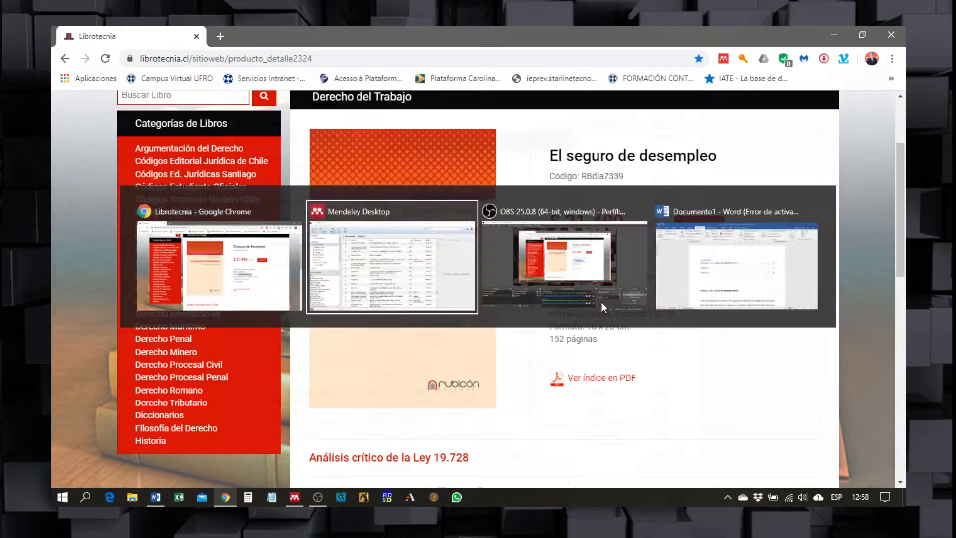
key(ctrl+v)
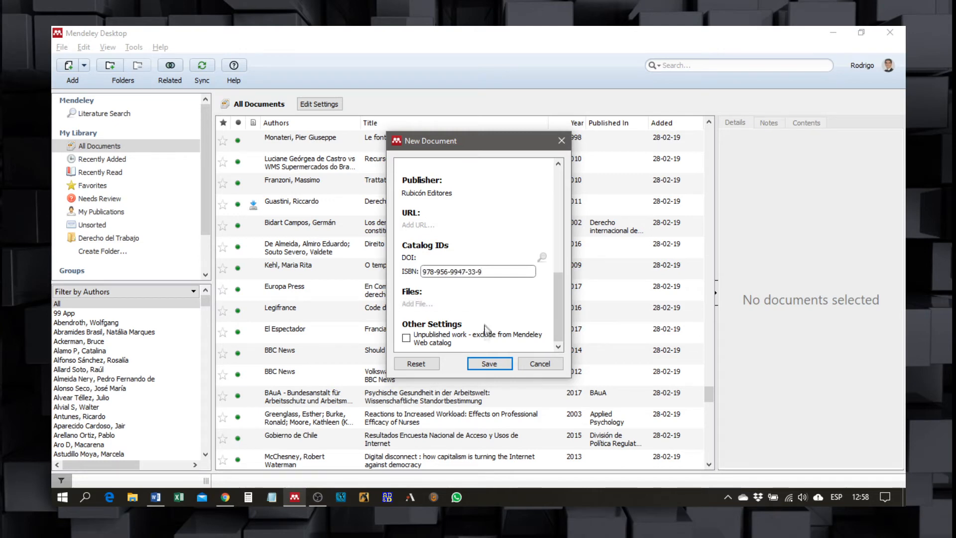
Step: Save the new book entry and select "El seguro de desempleo: Análisis crítico de la Ley 19.728" in the library list
click(487, 365)
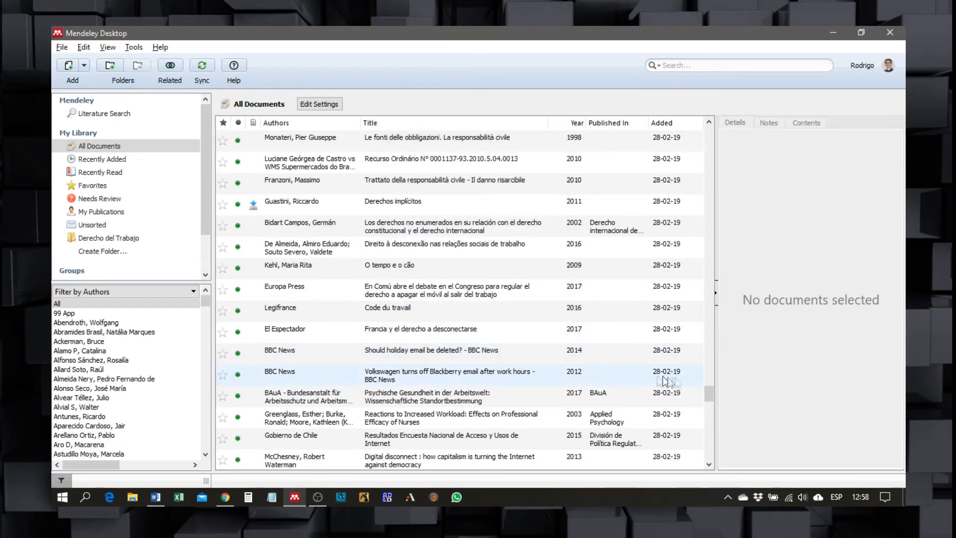
drag(712, 394, 712, 453)
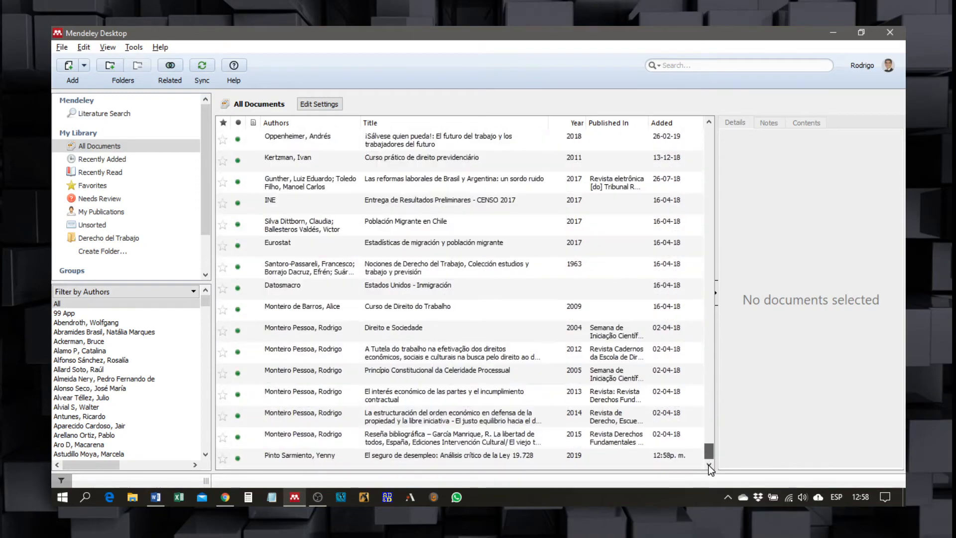
click(504, 456)
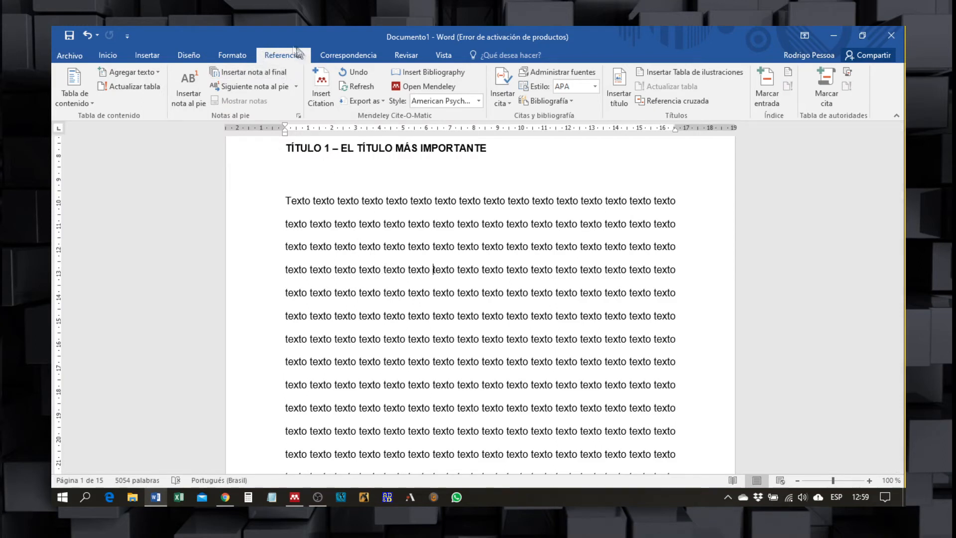
Step: Switch to Word and start a Mendeley citation in the first paragraph under Título 1, picking the 2019 book "El seguro de desempleo" by author search
click(317, 89)
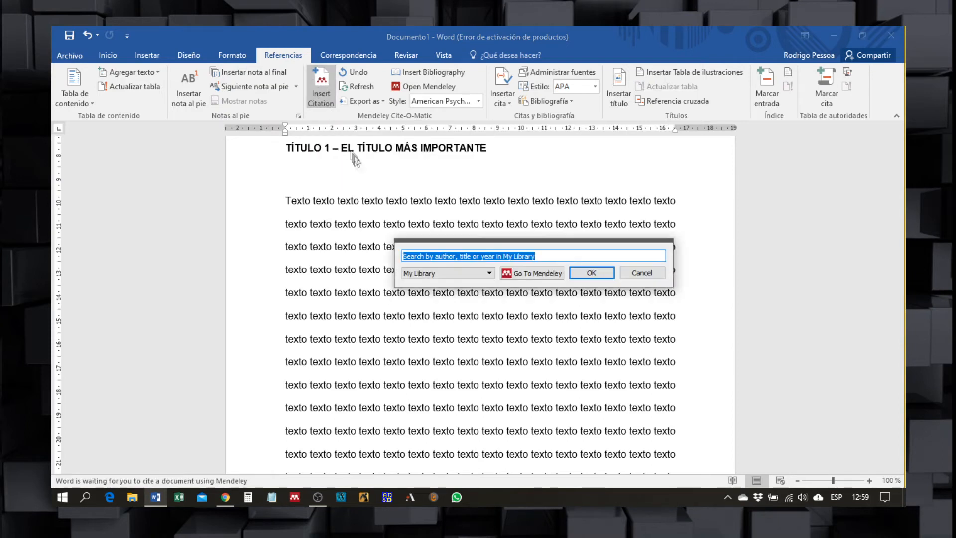
drag(518, 246, 541, 273)
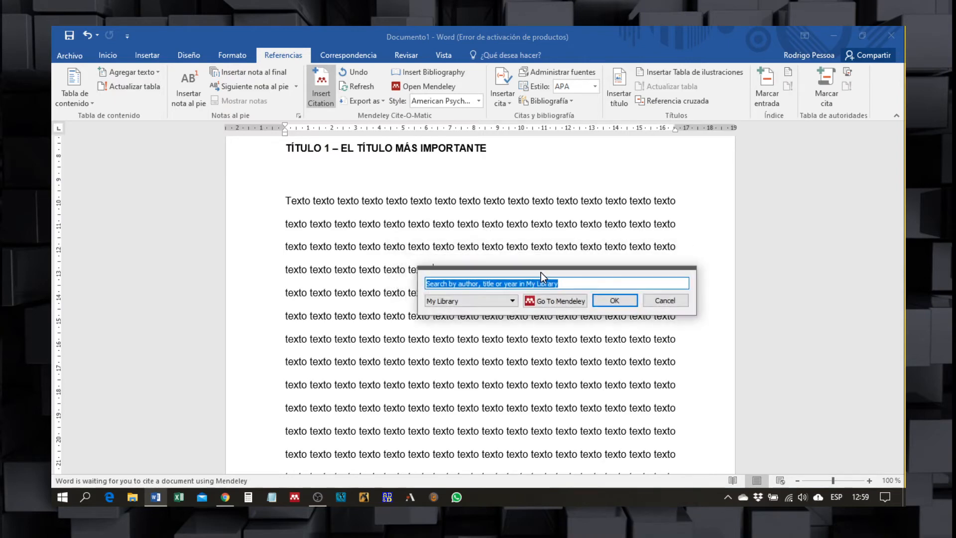
text(ye)
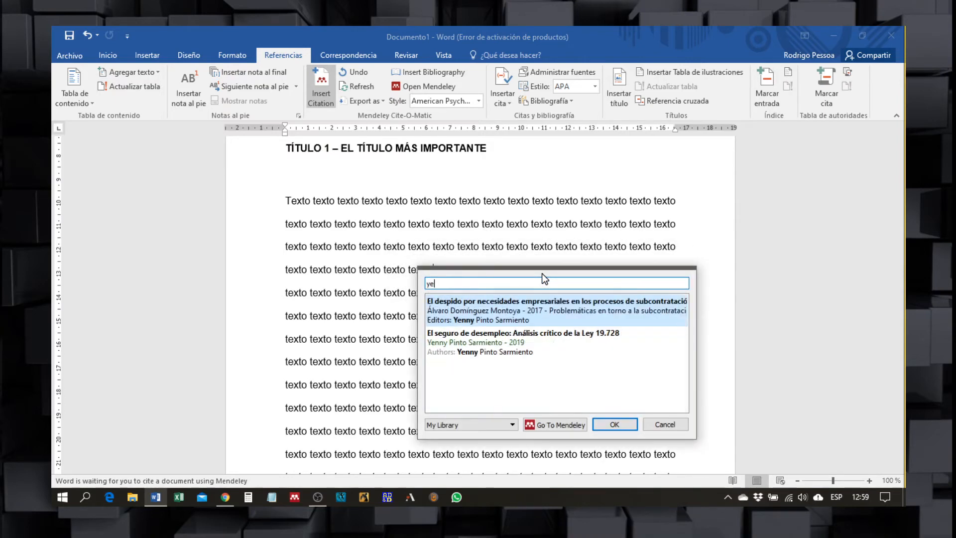
text(nny)
click(525, 340)
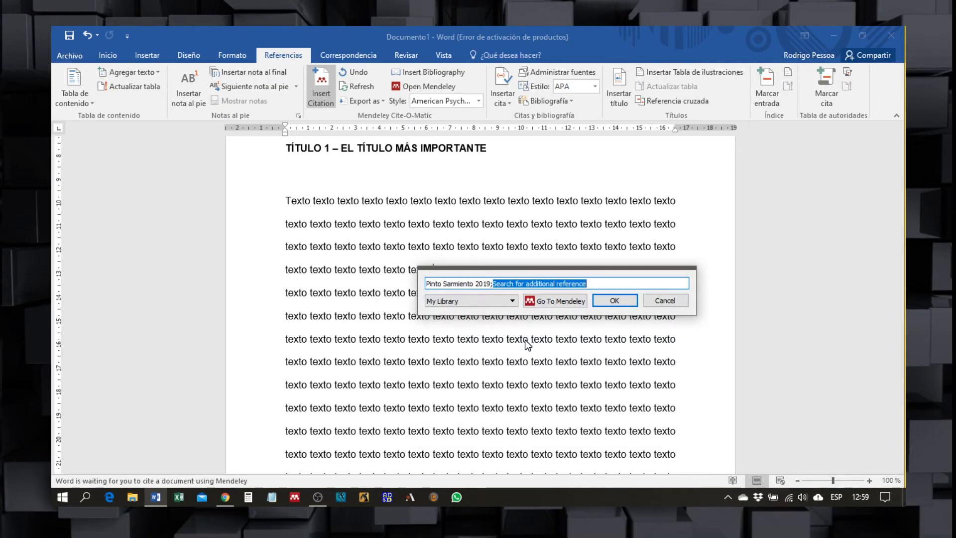
Step: Set the page of the 2019 book citation to 25 and insert it into the text
key(BackSpace)
key(BackSpace)
key(Tab)
key(Tab)
text(25)
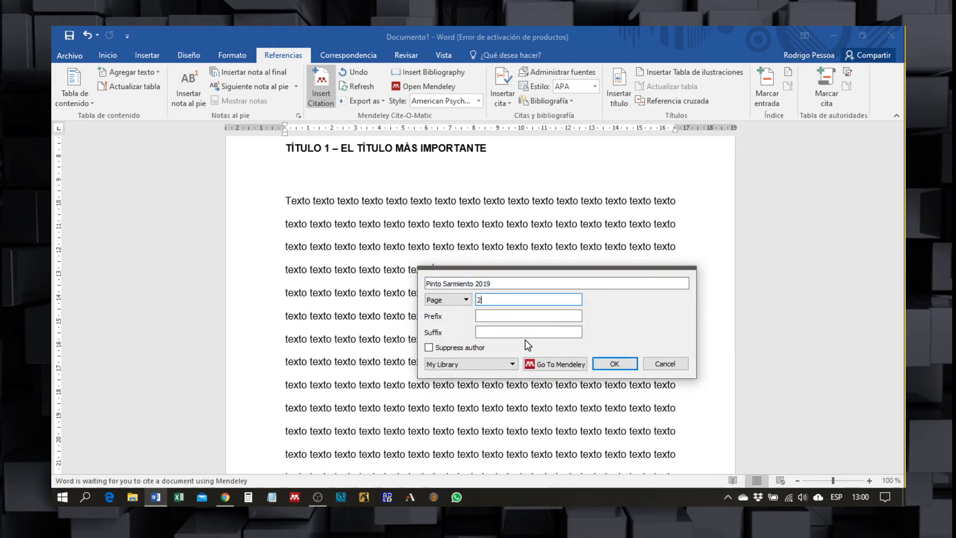
click(615, 360)
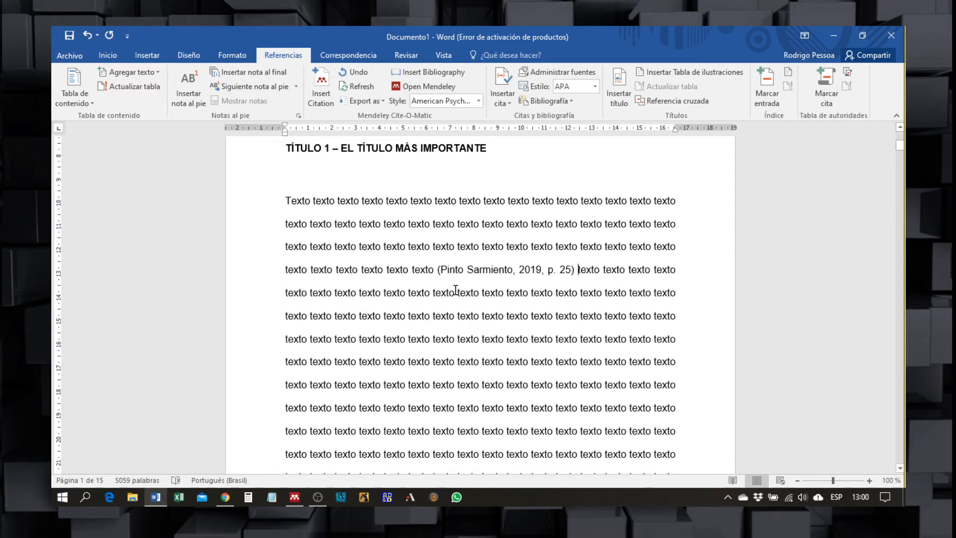
Step: Try the citation styles Chicago Manual of Style 17th edition (author-date) and Universidade Federal do Espírito Santo - ABNT (autoria completa)
click(478, 103)
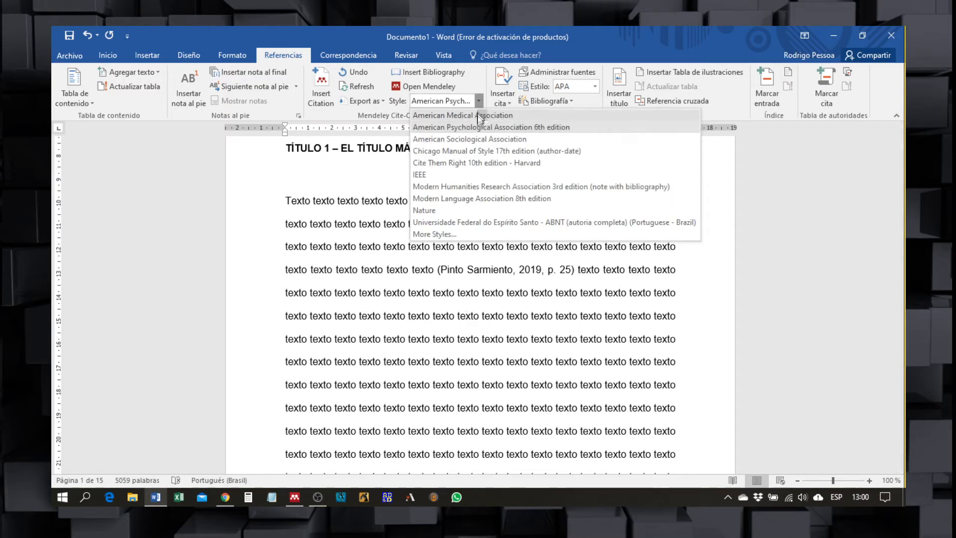
click(474, 151)
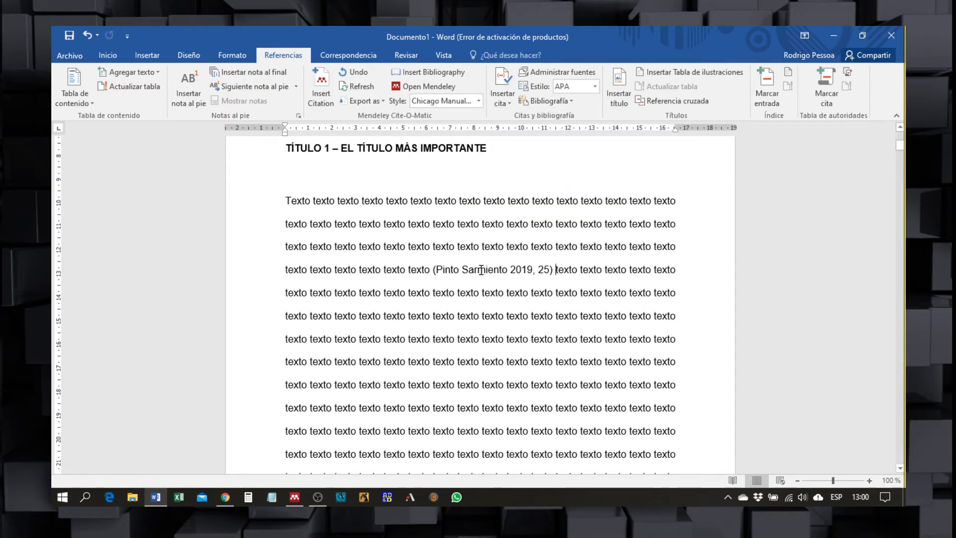
click(479, 101)
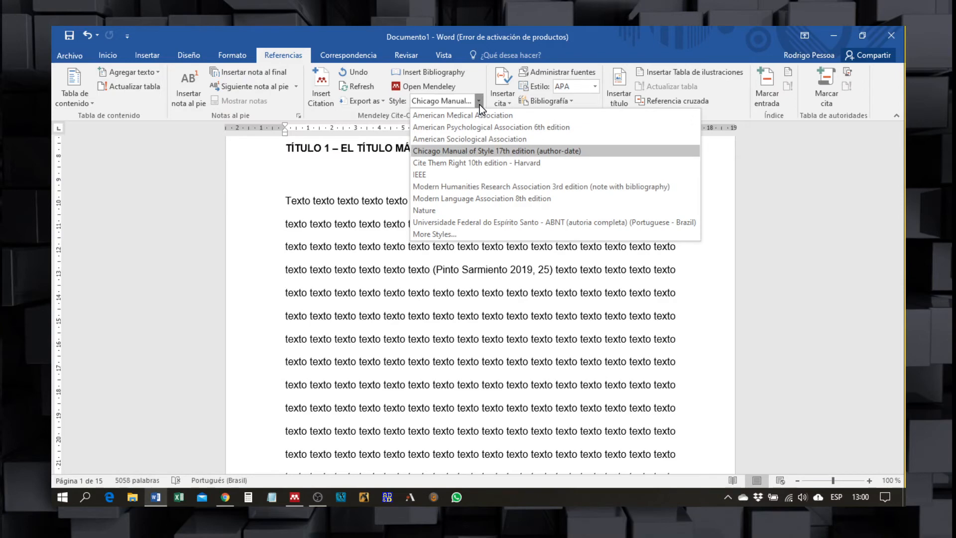
click(491, 223)
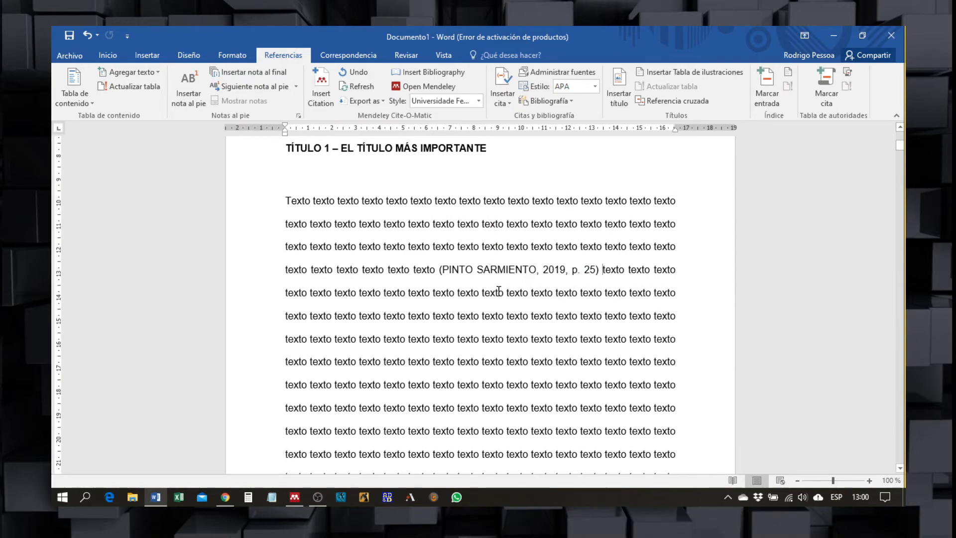
Step: Start a second citation further down the first page, searching by author surname and choosing the 2015 work "A proteção das relações trabalhistas face a automação"
scroll(499, 290, down, 1)
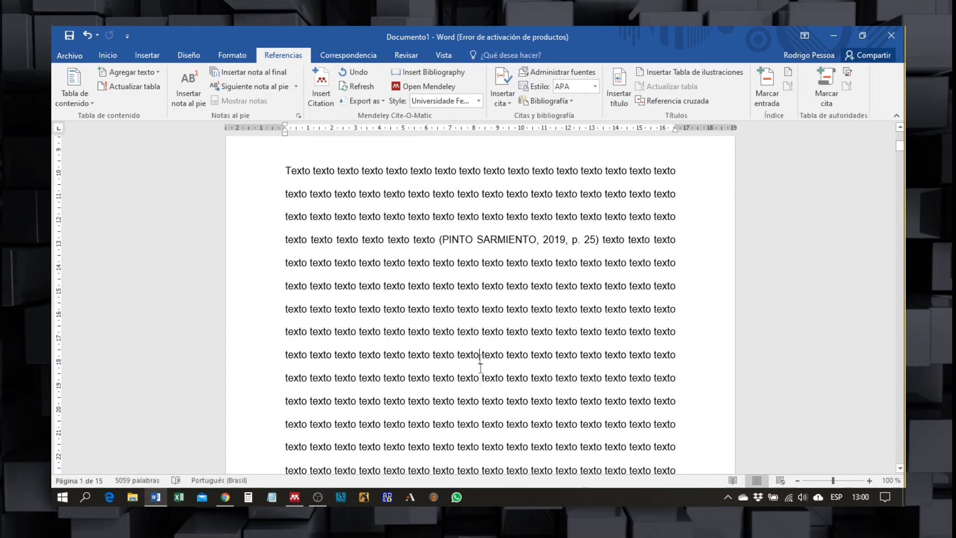
click(322, 87)
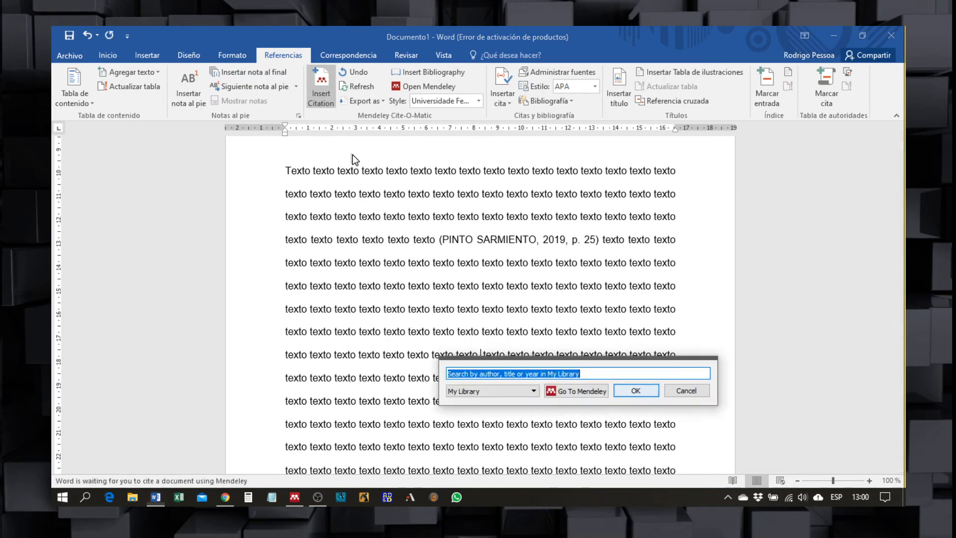
text(pesso)
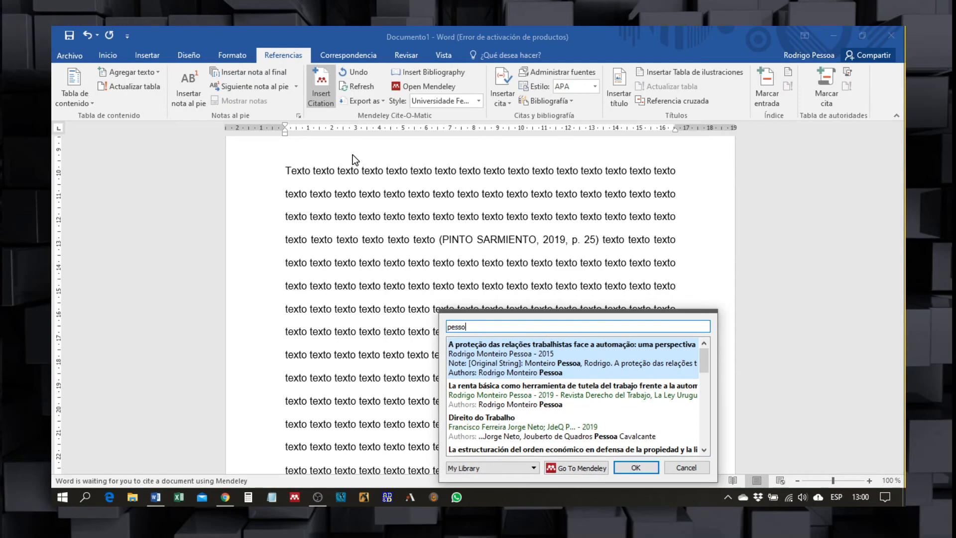
text(a)
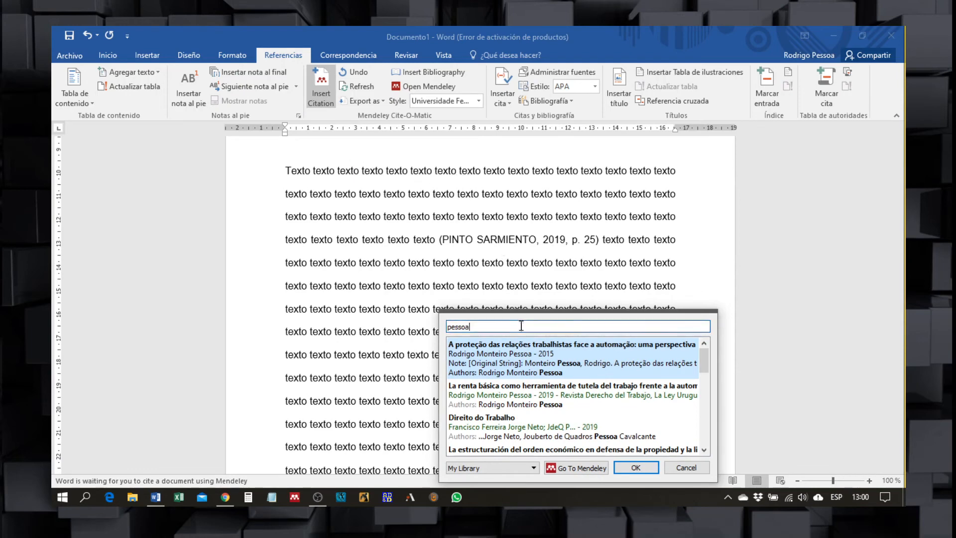
click(524, 351)
Step: Set the page of the 2015 work's citation to 25 and insert it into the text
key(Left)
key(Tab)
key(Tab)
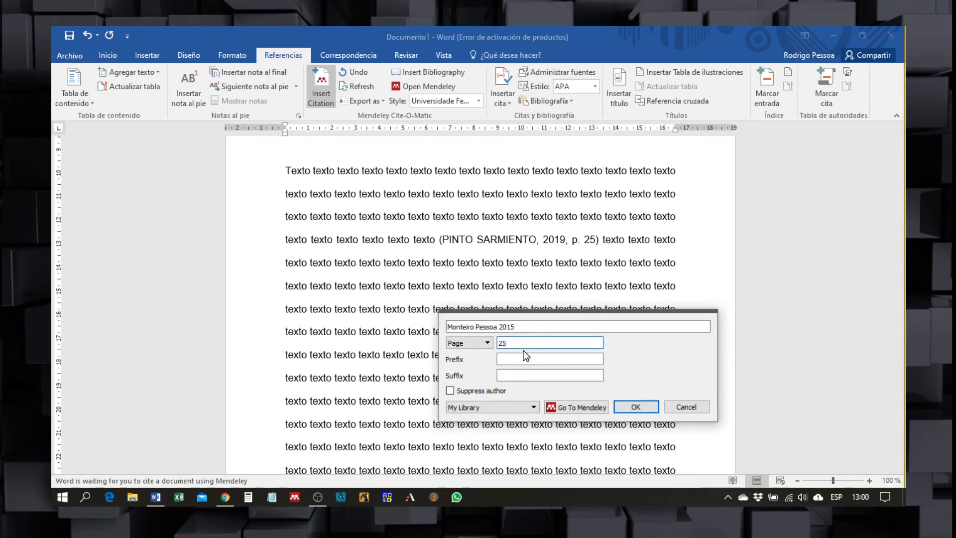
click(636, 407)
Step: Start a third citation in the body text on page 2, searching by author surname and choosing the 2016 book "Crítica do Direito do Trabalho"
scroll(603, 389, down, 10)
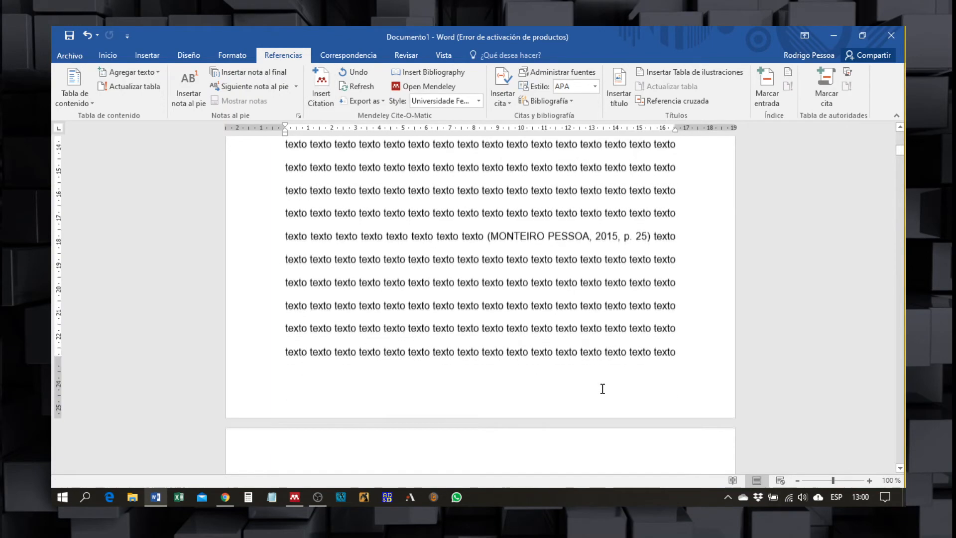
click(511, 349)
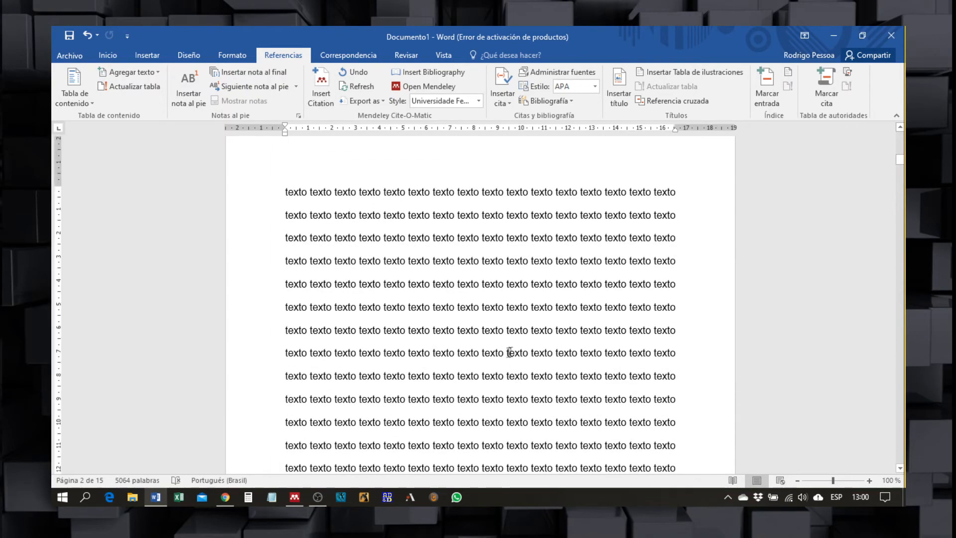
click(321, 85)
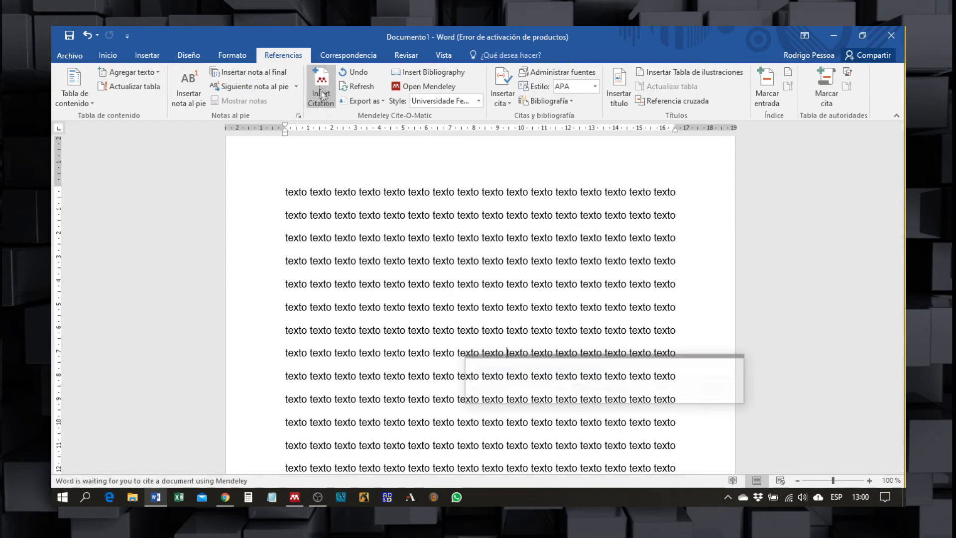
text(supio)
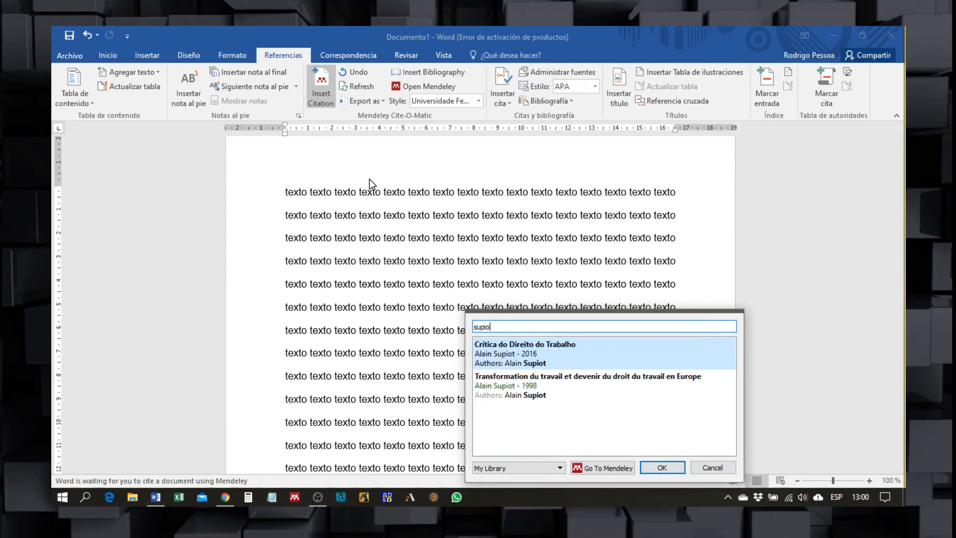
click(556, 361)
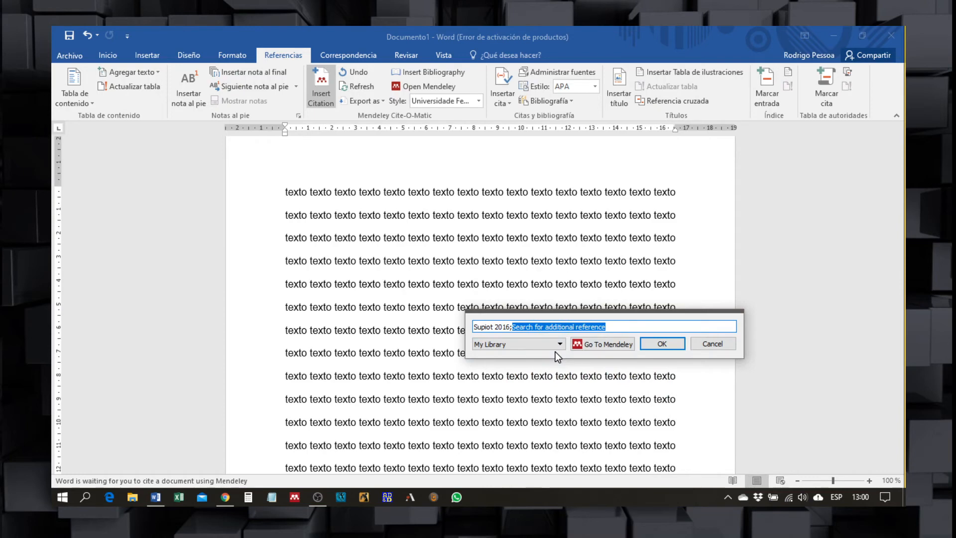
Step: Set the page of the 2016 book's citation to 36 and insert it into the text
key(Left)
key(Left)
key(Tab)
key(Tab)
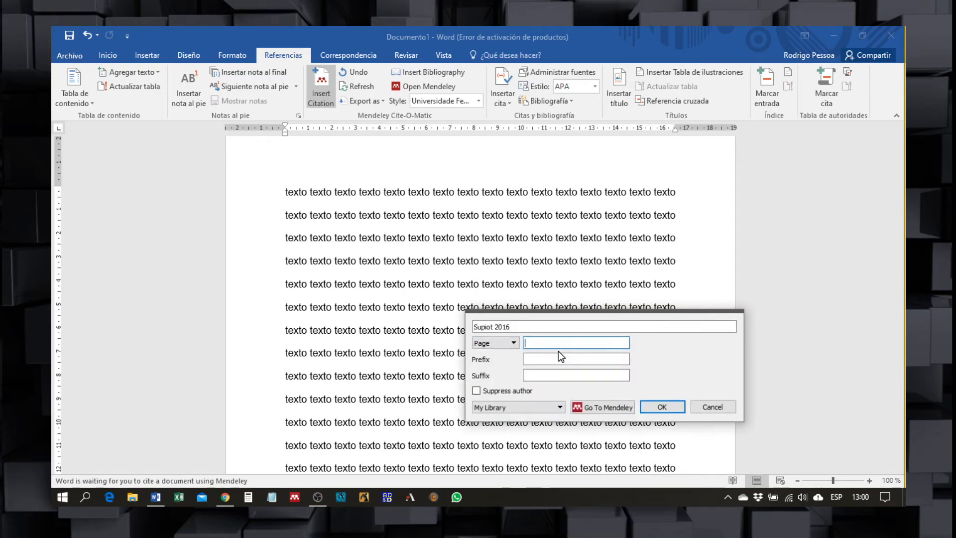
text(36)
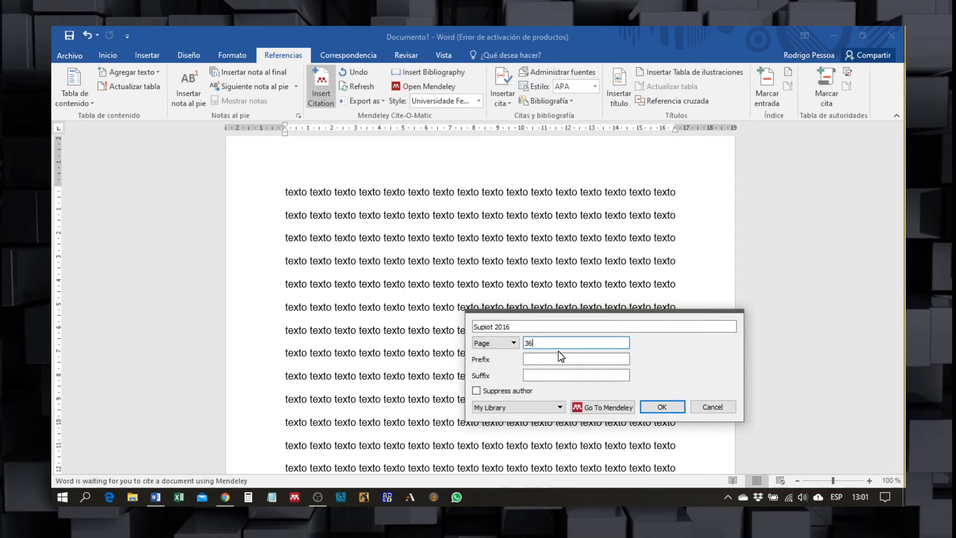
click(681, 407)
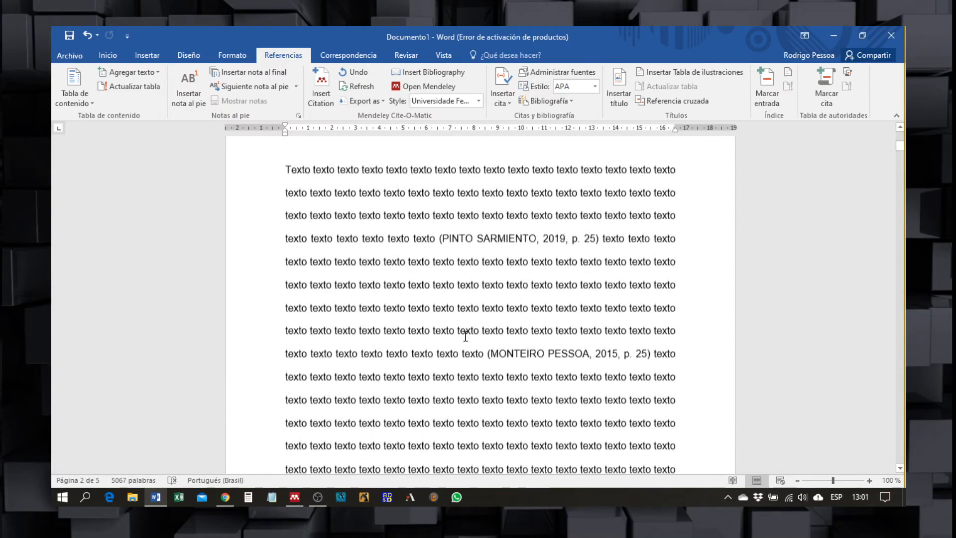
Step: Switch the citation style to American Psychological Association 6th edition and review the three citations
click(481, 102)
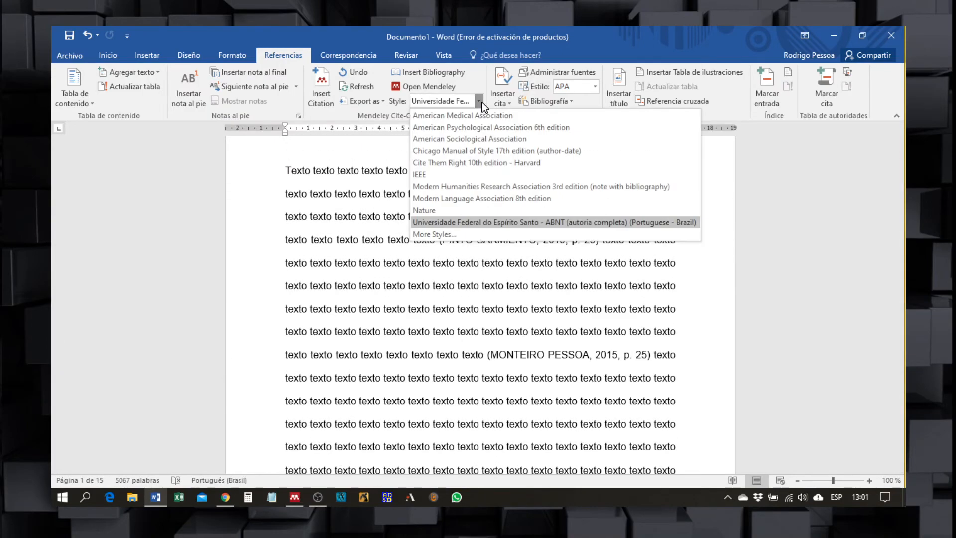
click(484, 128)
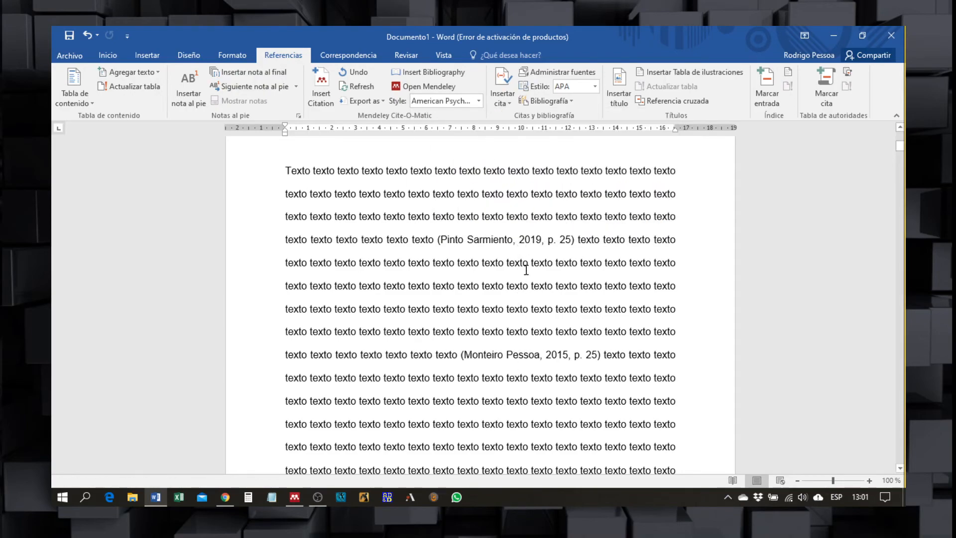
scroll(527, 271, down, 8)
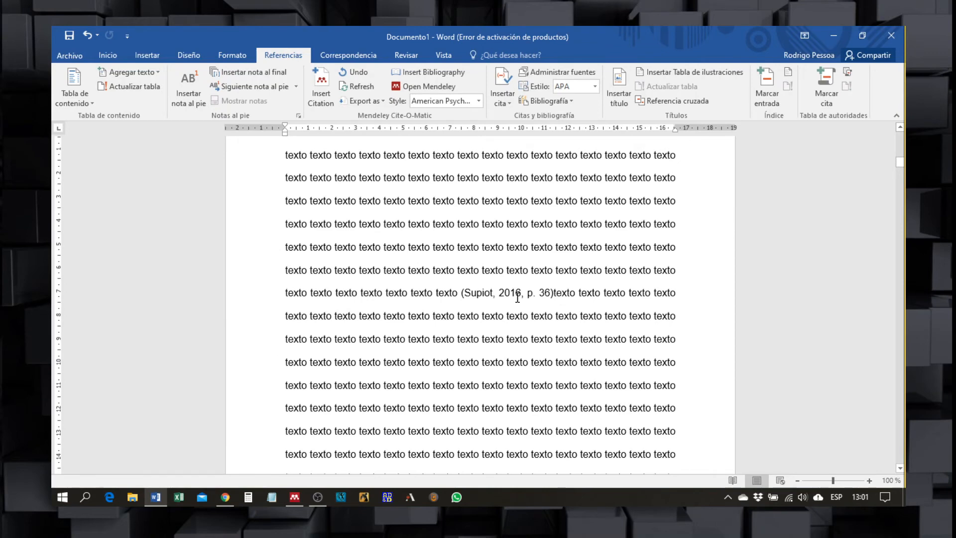
Step: Insert the Mendeley bibliography at the end of the document and review its entries
key(ctrl+End)
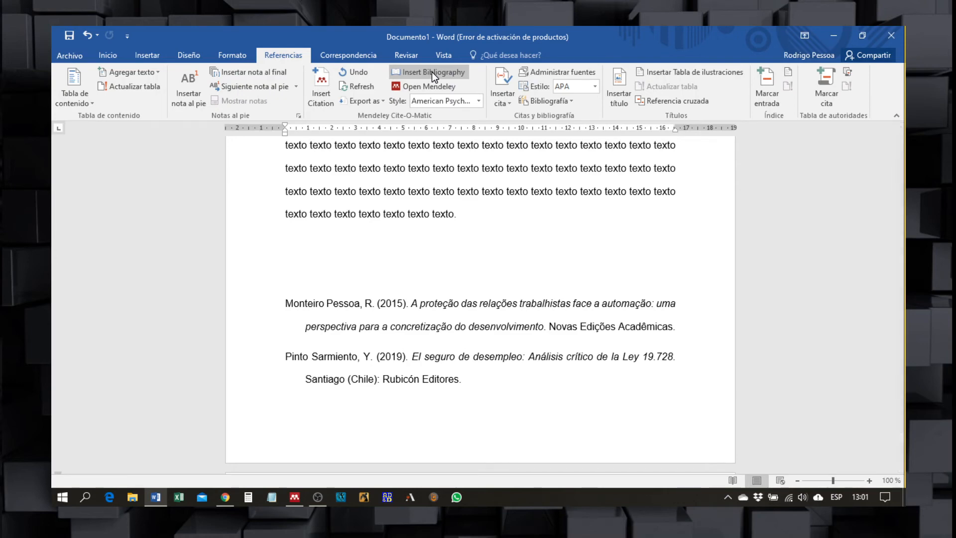
scroll(426, 330, down, 5)
scroll(425, 330, up, 2)
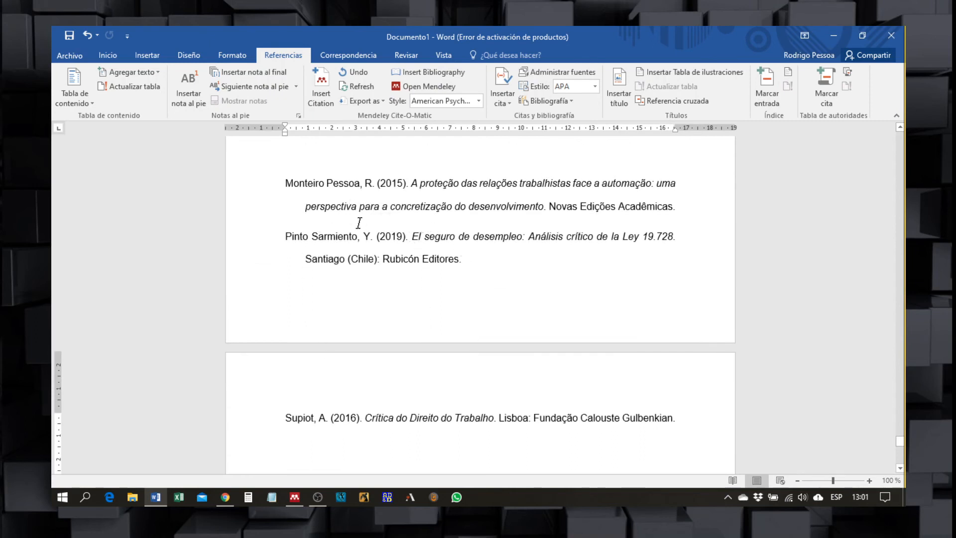
Step: Compare the bibliography in Chicago Manual of Style 17th edition, and finish with the style Universidade Federal do Espírito Santo - ABNT (autoria completa)
click(480, 101)
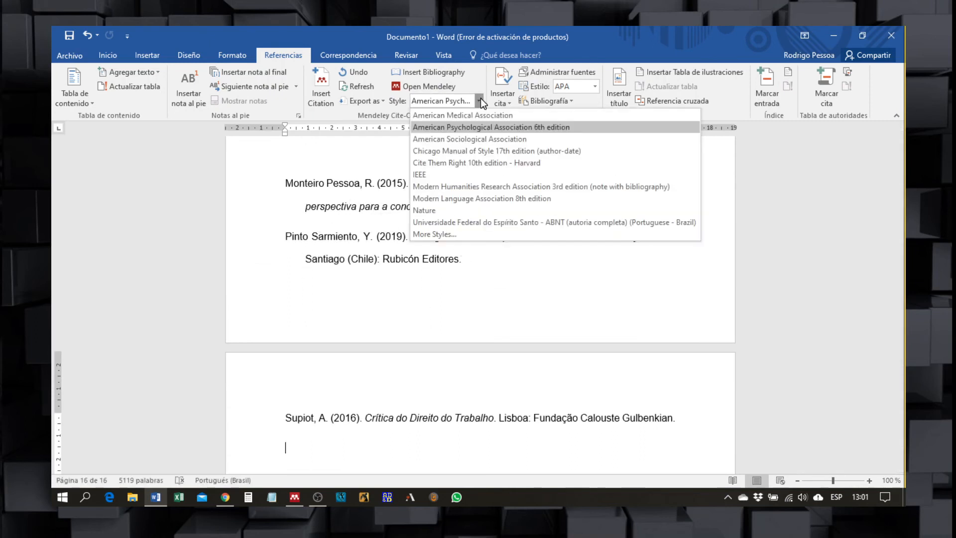
click(477, 151)
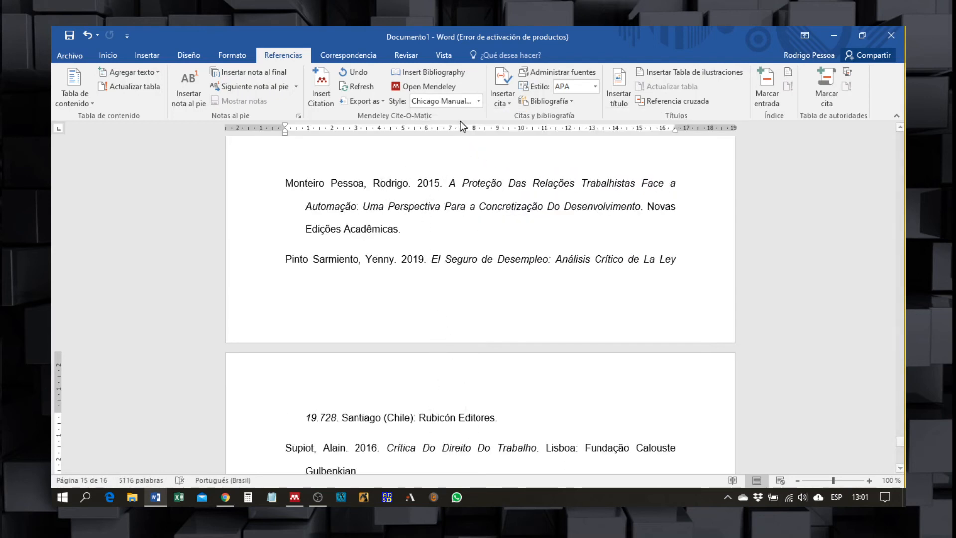
click(478, 101)
click(471, 220)
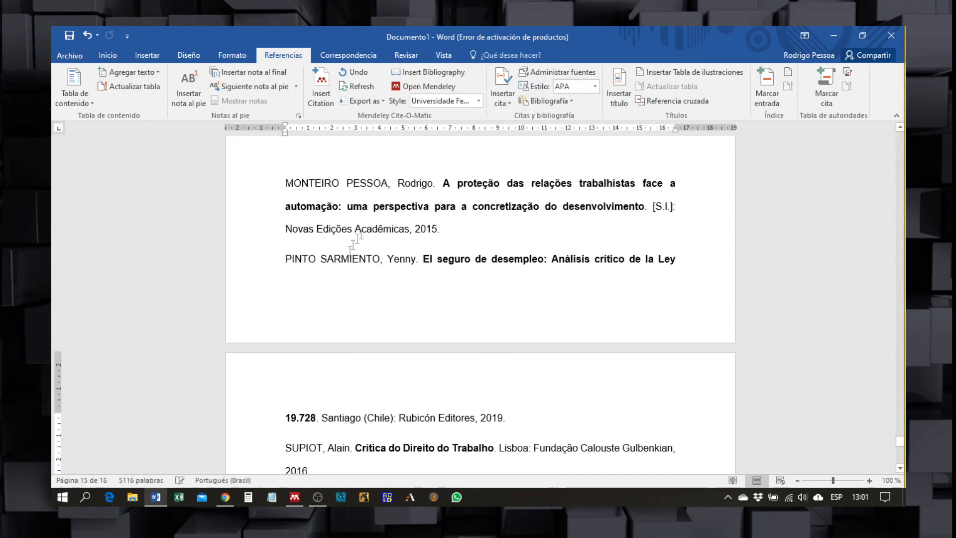
scroll(533, 361, down, 1)
scroll(536, 360, up, 3)
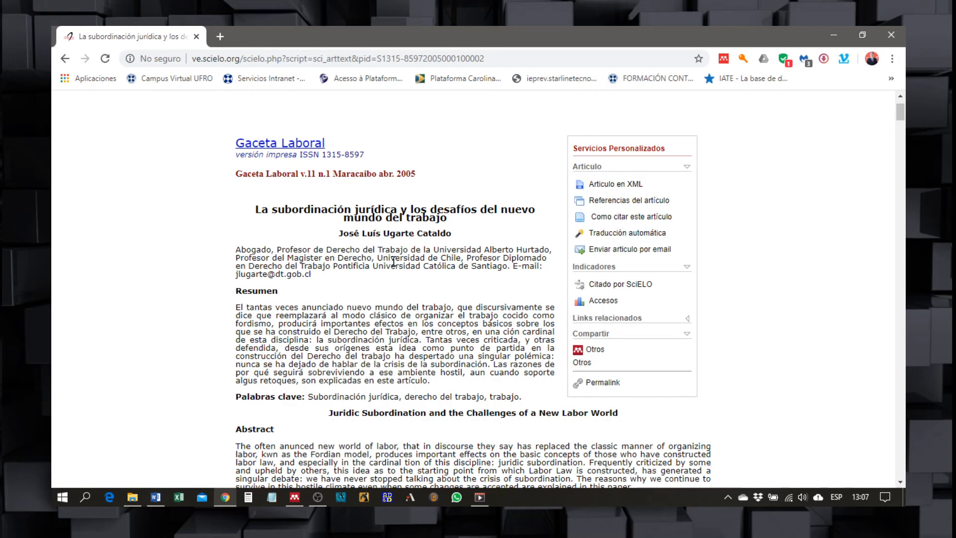
Step: Send the SciELO article "La subordinación jurídica y los desafíos del nuevo mundo del trabajo" to Mendeley from its page in the browser
click(577, 352)
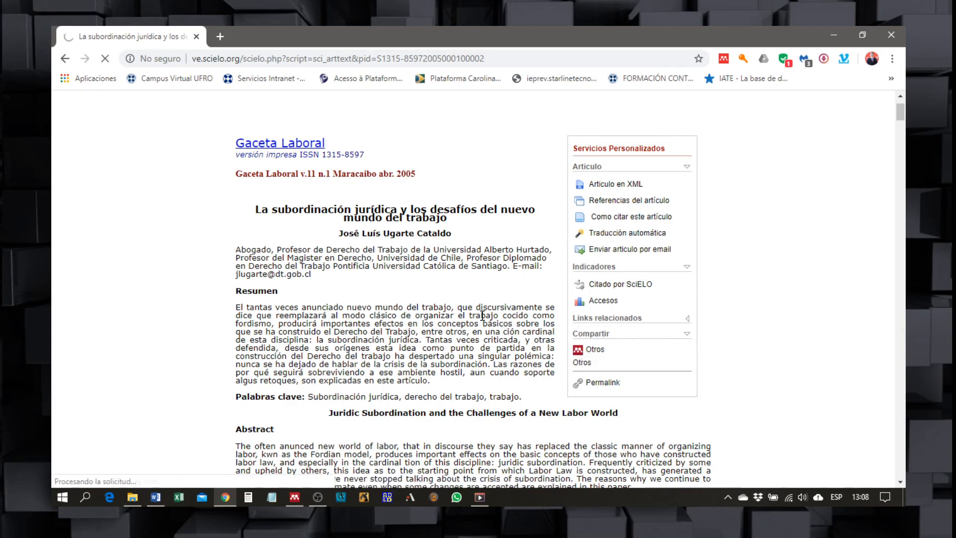